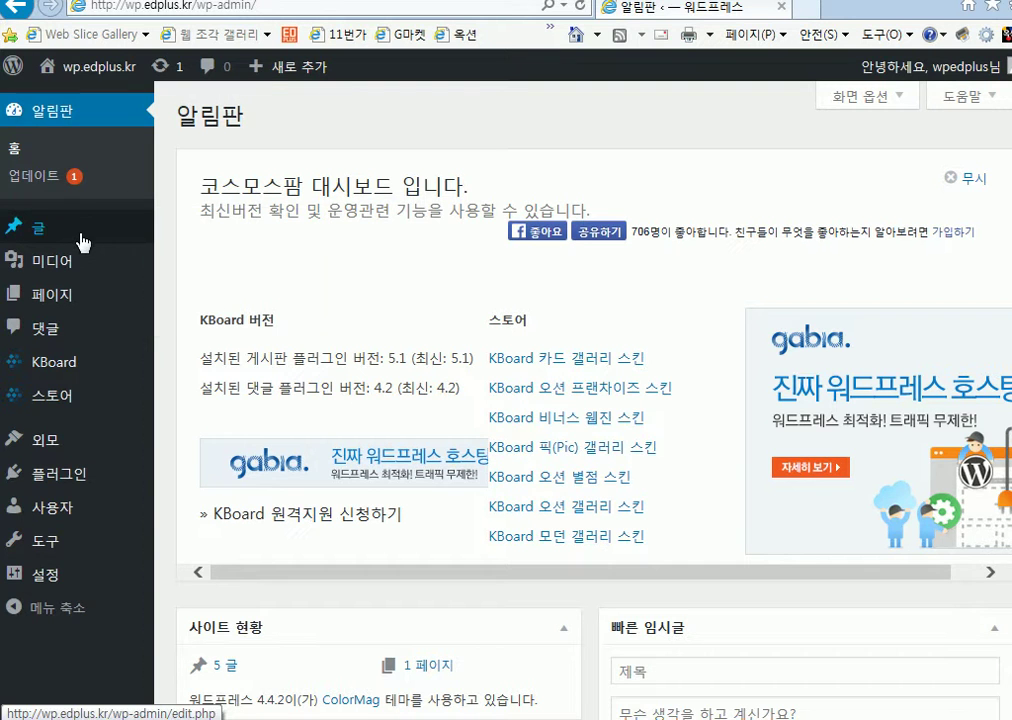
# - Open the list of all posts and return to it after viewing the site's front page
pyautogui.click(82, 240)
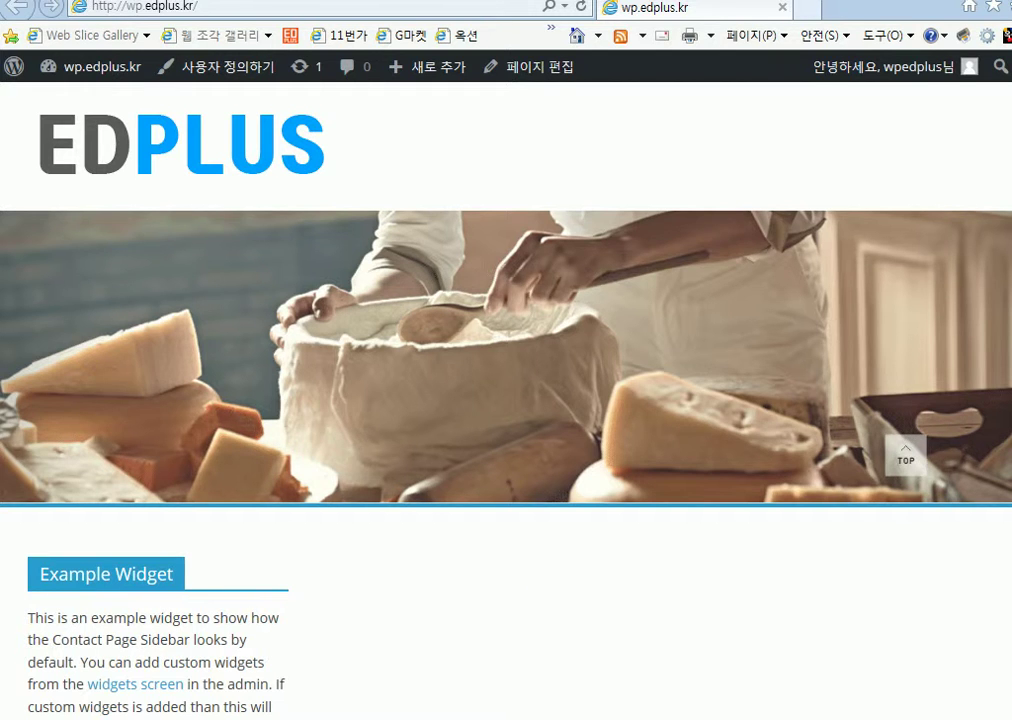
pyautogui.hotkey('alt', 'Left')
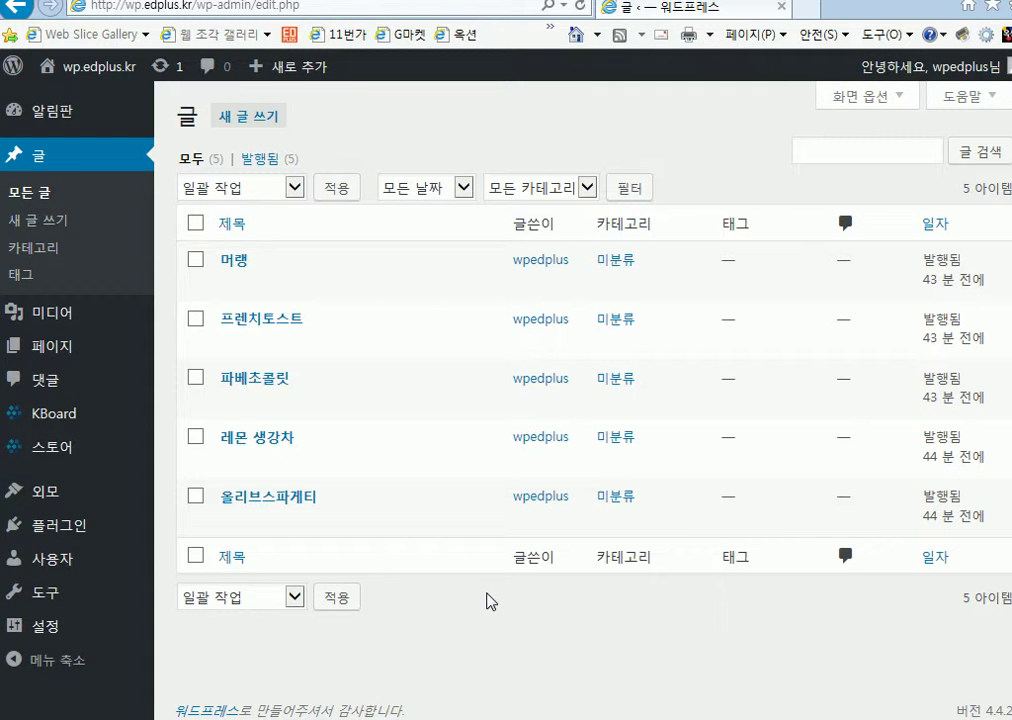
# - Add the home page as an item to the navigation menu named main and expand the posts available for the menu
pyautogui.moveTo(84, 500)
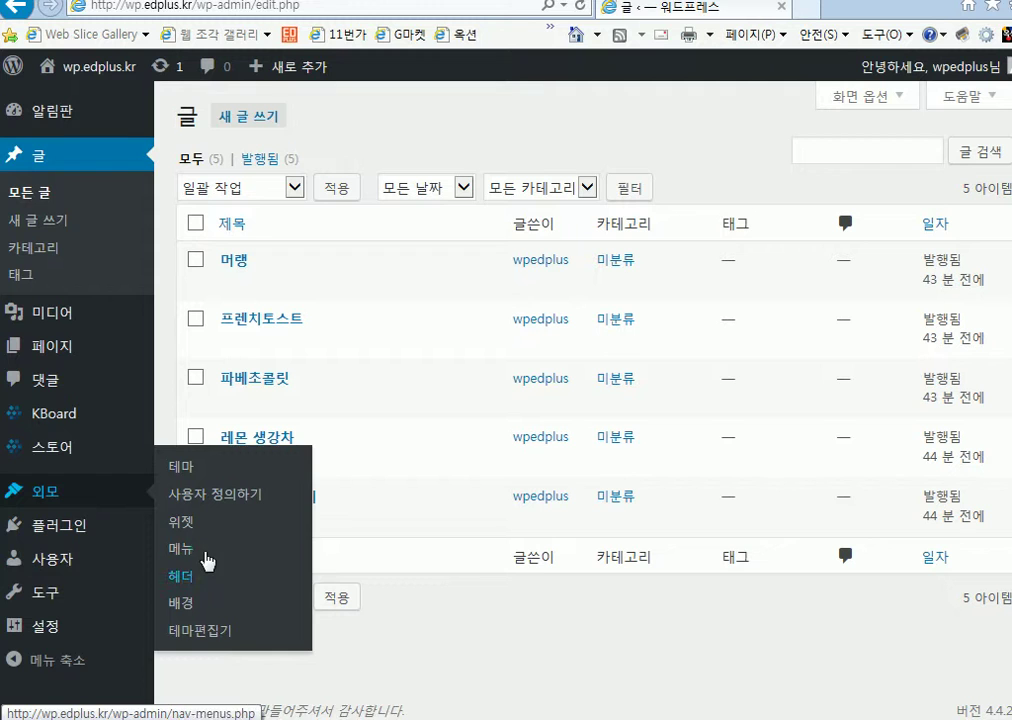
pyautogui.click(181, 548)
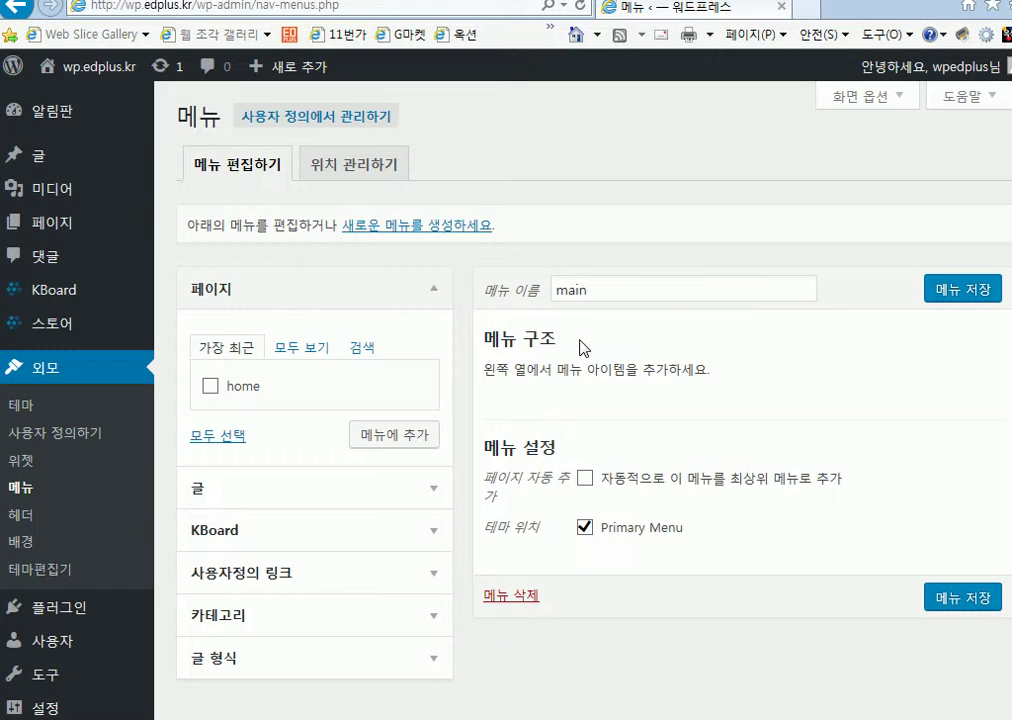
pyautogui.click(597, 289)
pyautogui.click(280, 171)
pyautogui.click(210, 386)
pyautogui.click(373, 452)
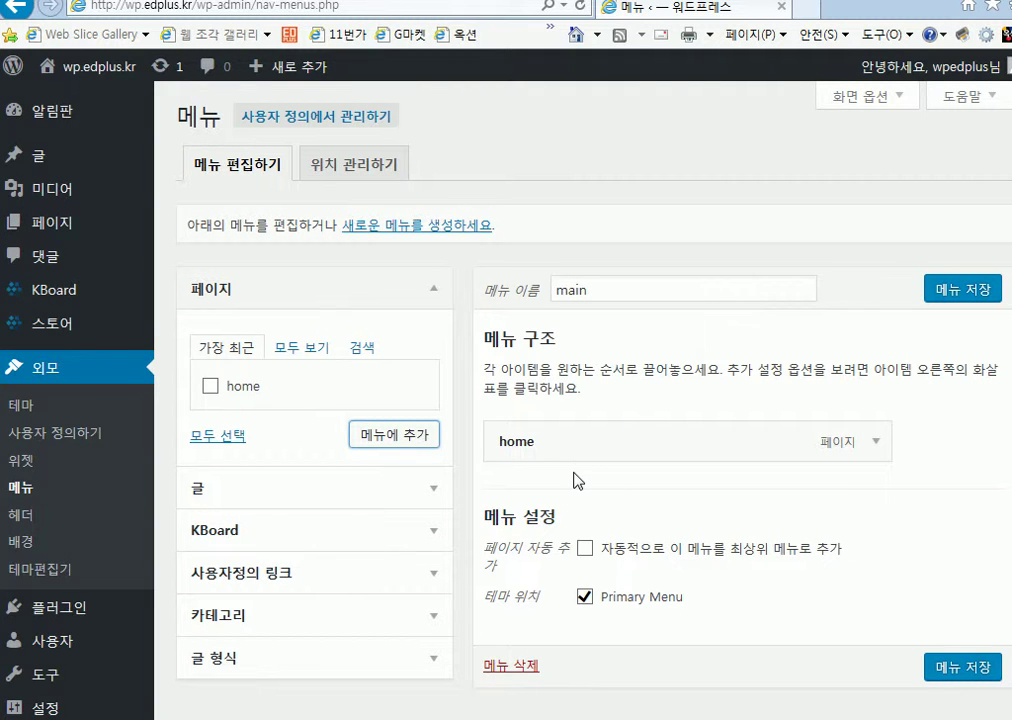
pyautogui.click(436, 490)
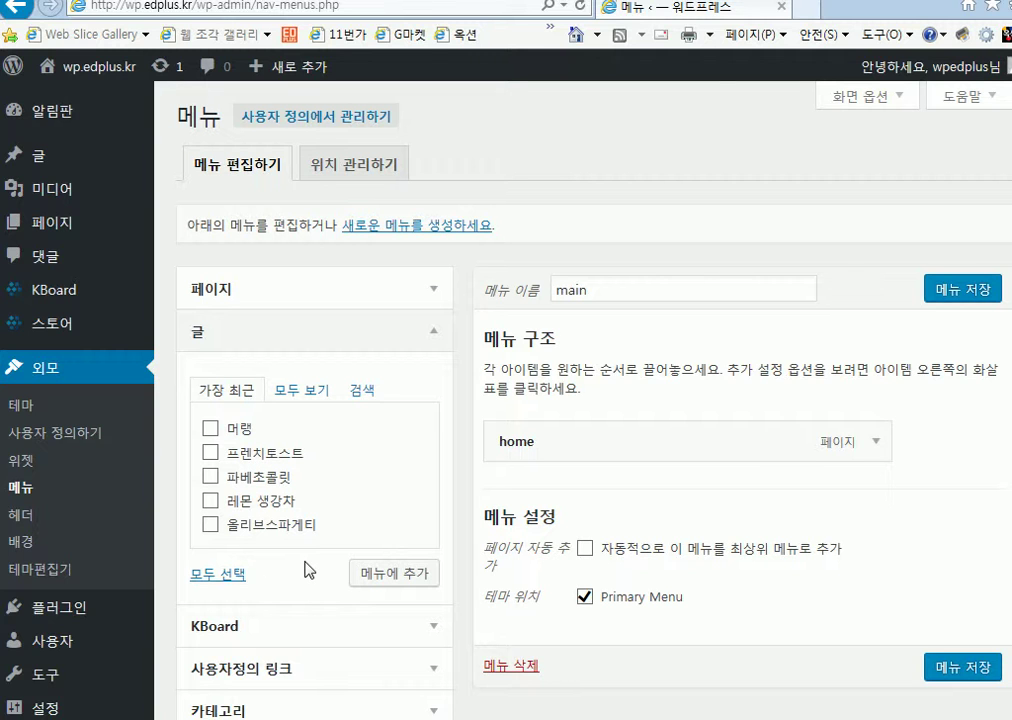
# - Create a new post category named 레시피 with no parent category
pyautogui.moveTo(98, 166)
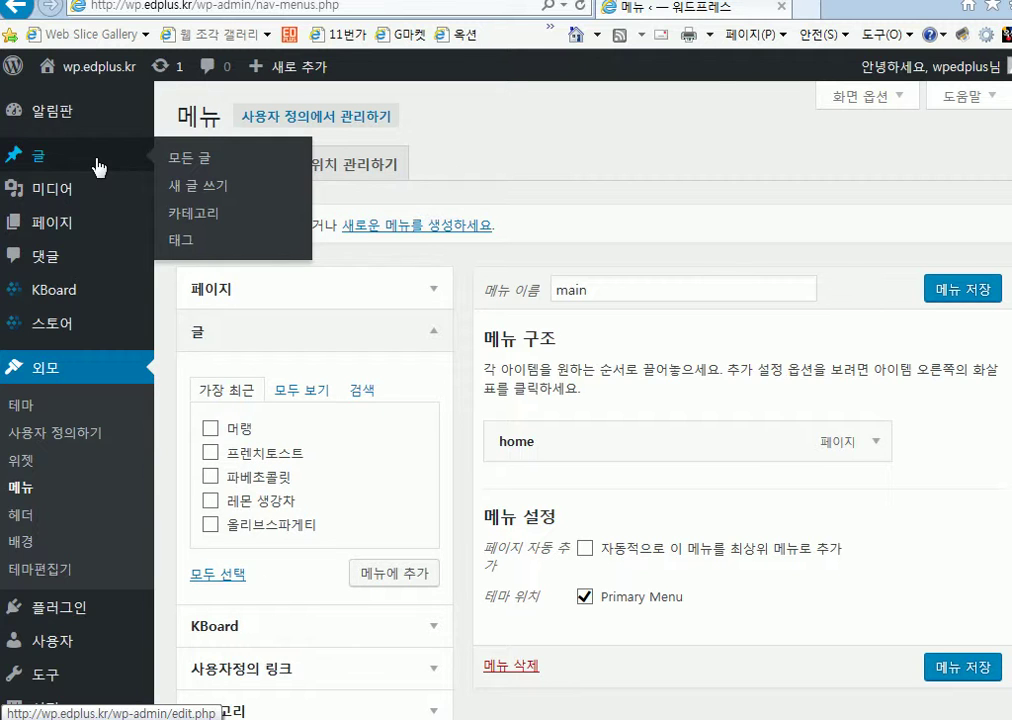
pyautogui.click(200, 214)
pyautogui.click(389, 399)
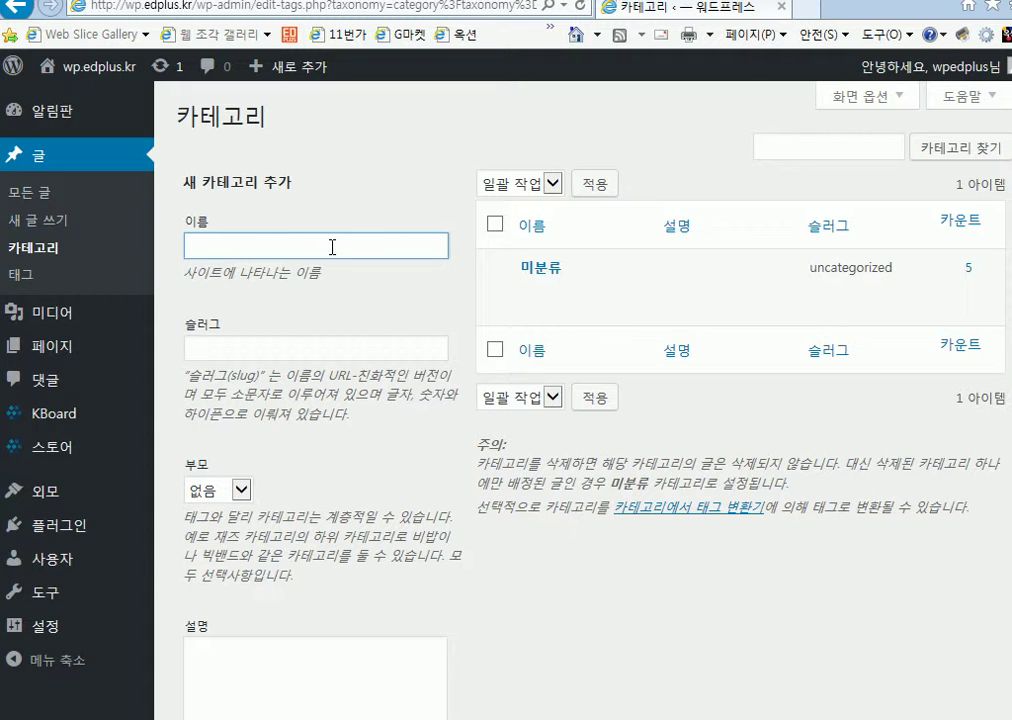
pyautogui.write('텀')
pyautogui.press('BackSpace')
pyautogui.press('BackSpace')
pyautogui.press('BackSpace')
pyautogui.write('레시피')
pyautogui.press('Right')
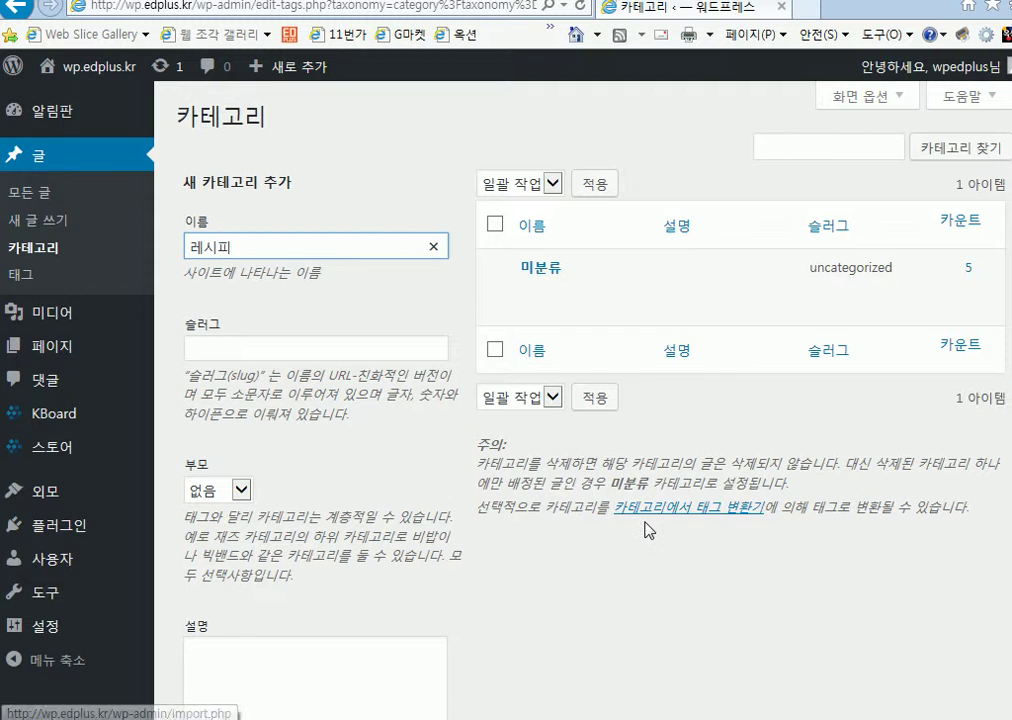
pyautogui.scroll(-2, 645, 518)
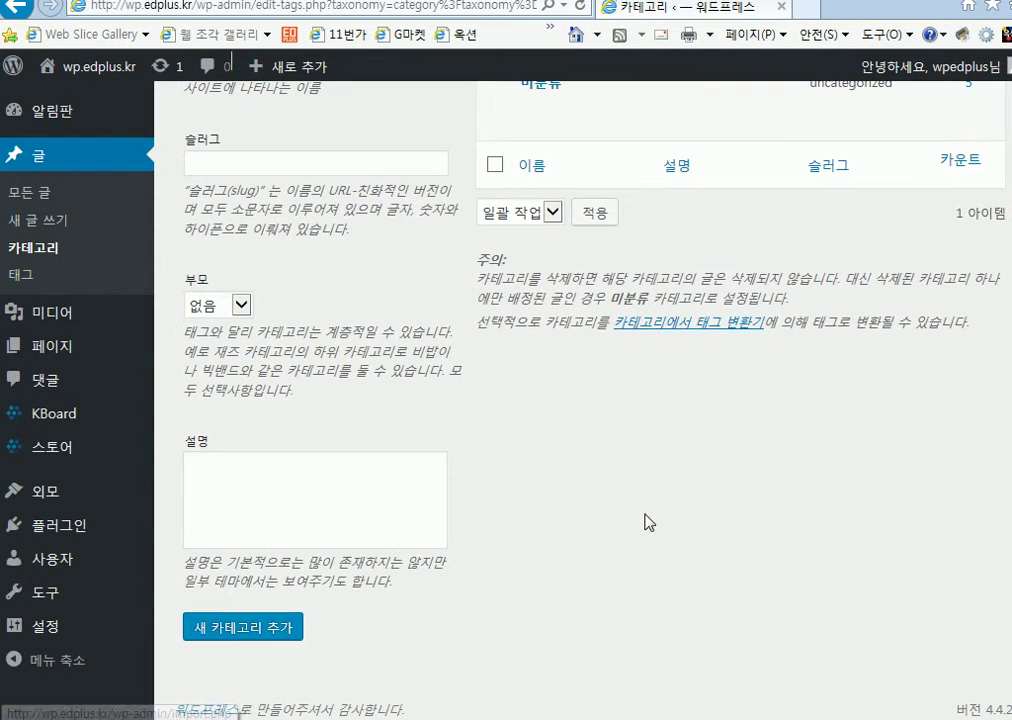
pyautogui.click(229, 628)
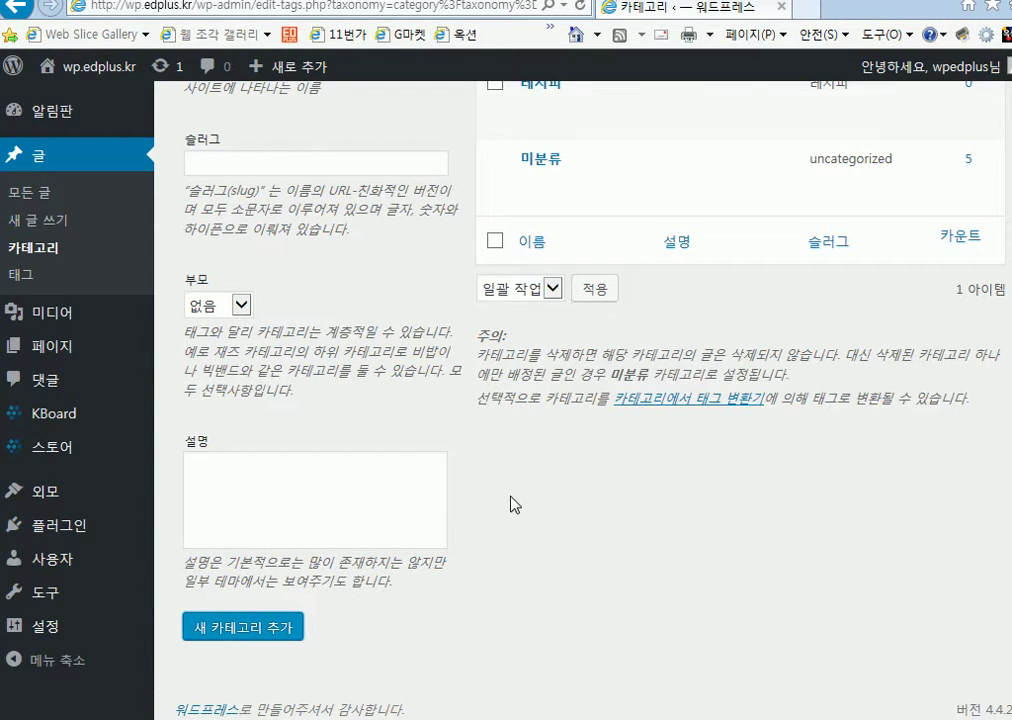
pyautogui.scroll(1, 557, 515)
pyautogui.scroll(1, 557, 515)
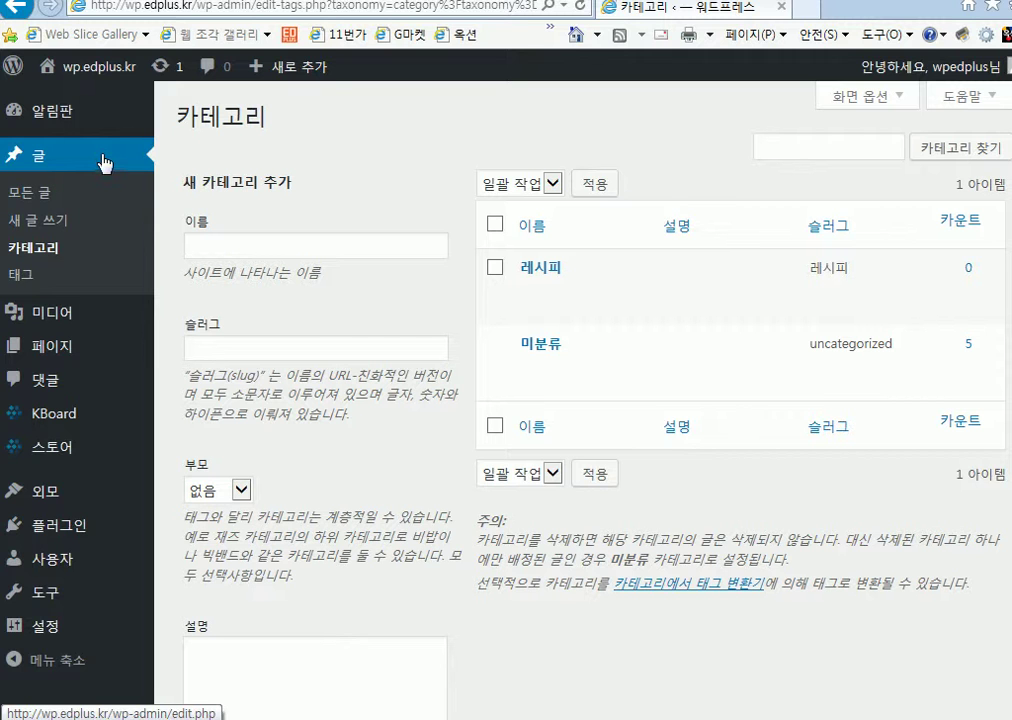
# - Change the category of the post 머랭 from 미분류 to 레시피 and update the post
pyautogui.click(33, 195)
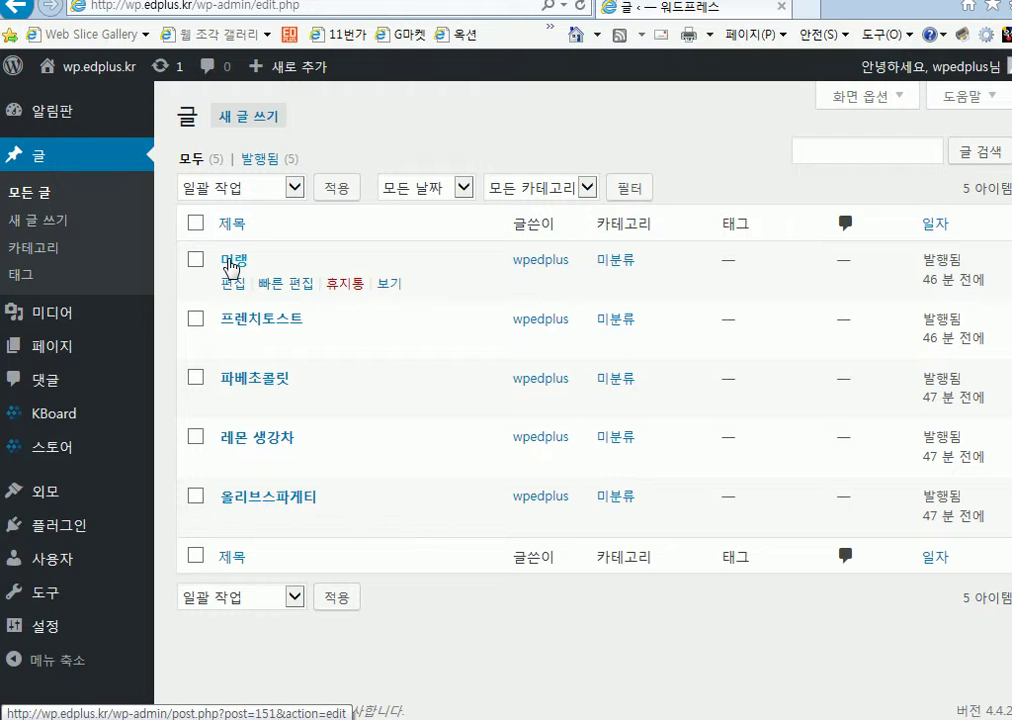
pyautogui.click(229, 261)
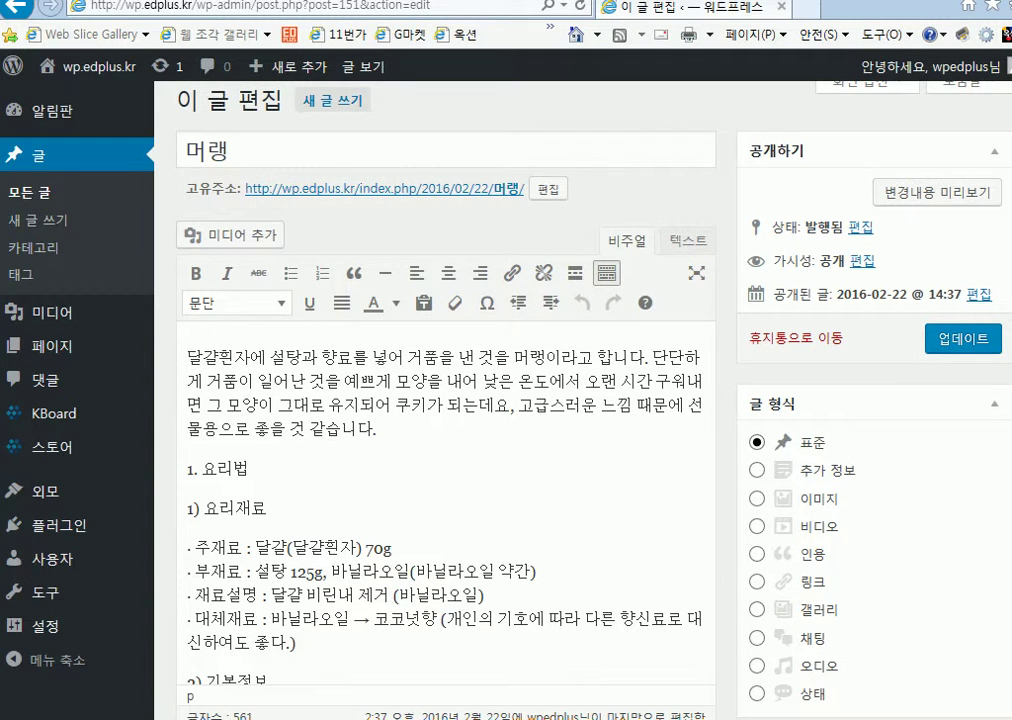
pyautogui.scroll(-5, 995, 343)
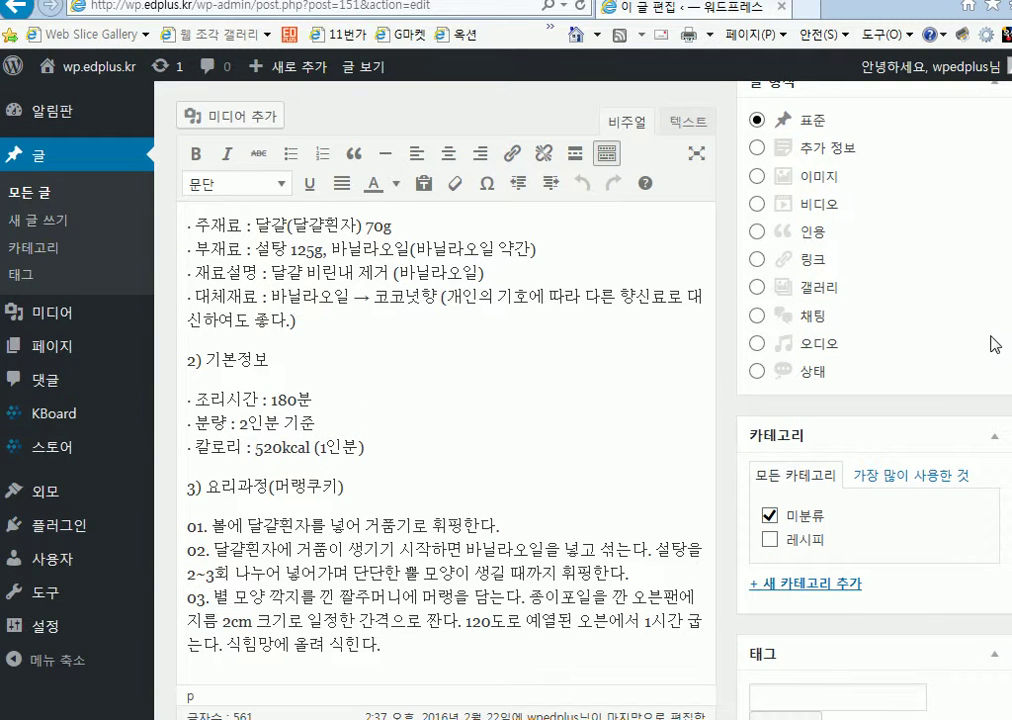
pyautogui.click(775, 517)
pyautogui.click(770, 540)
pyautogui.scroll(-5, 738, 580)
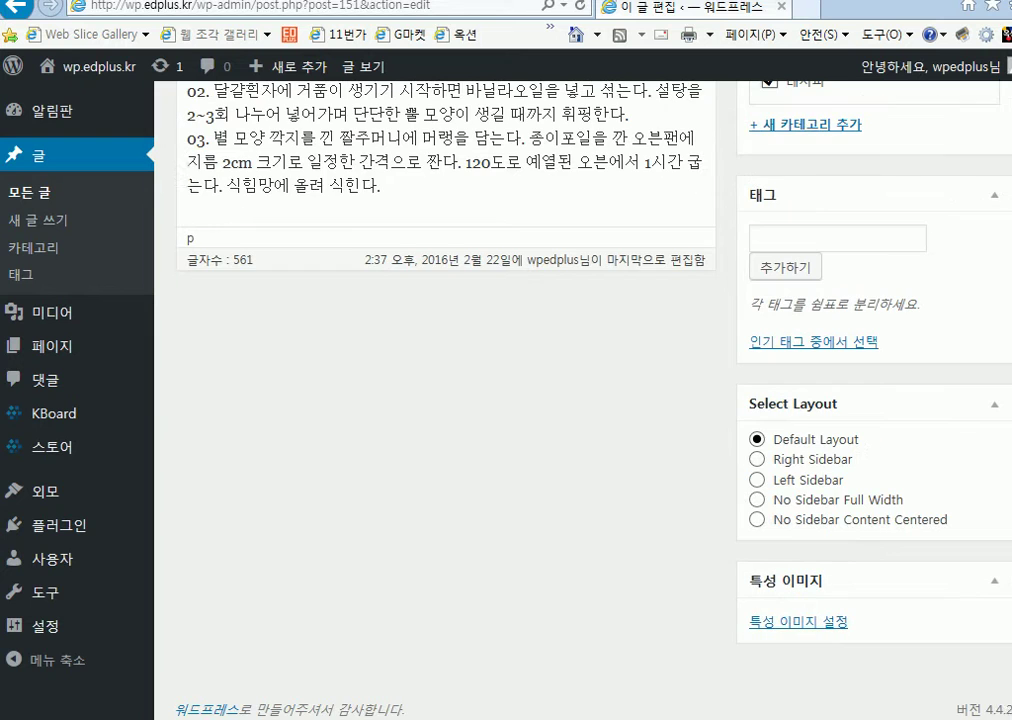
pyautogui.scroll(6, 885, 680)
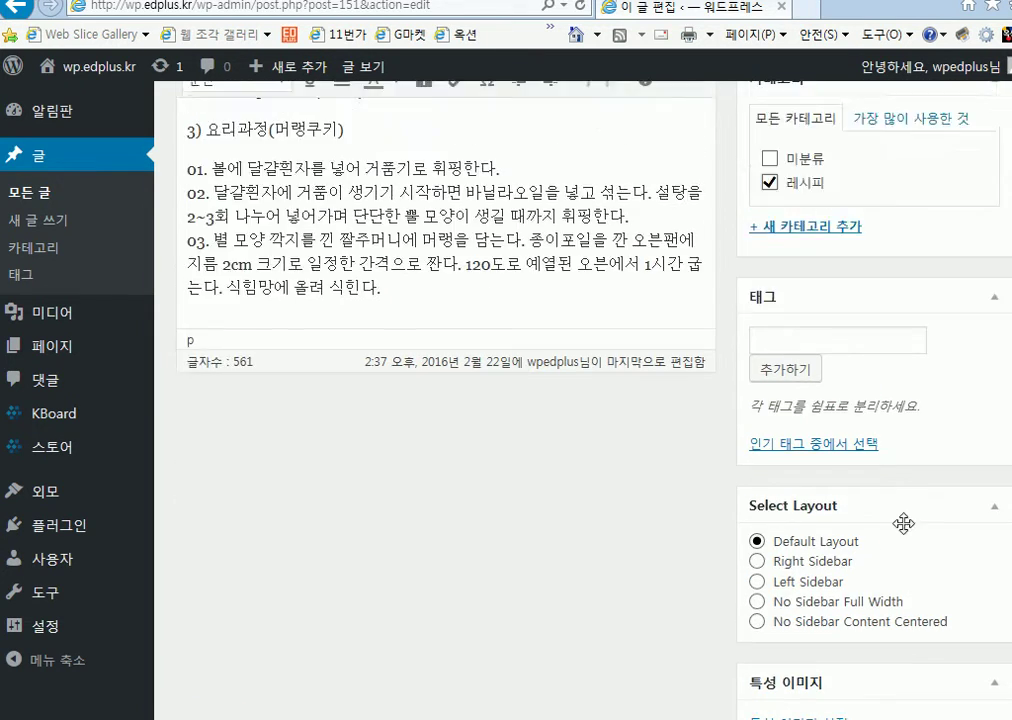
pyautogui.scroll(2, 907, 531)
pyautogui.click(963, 354)
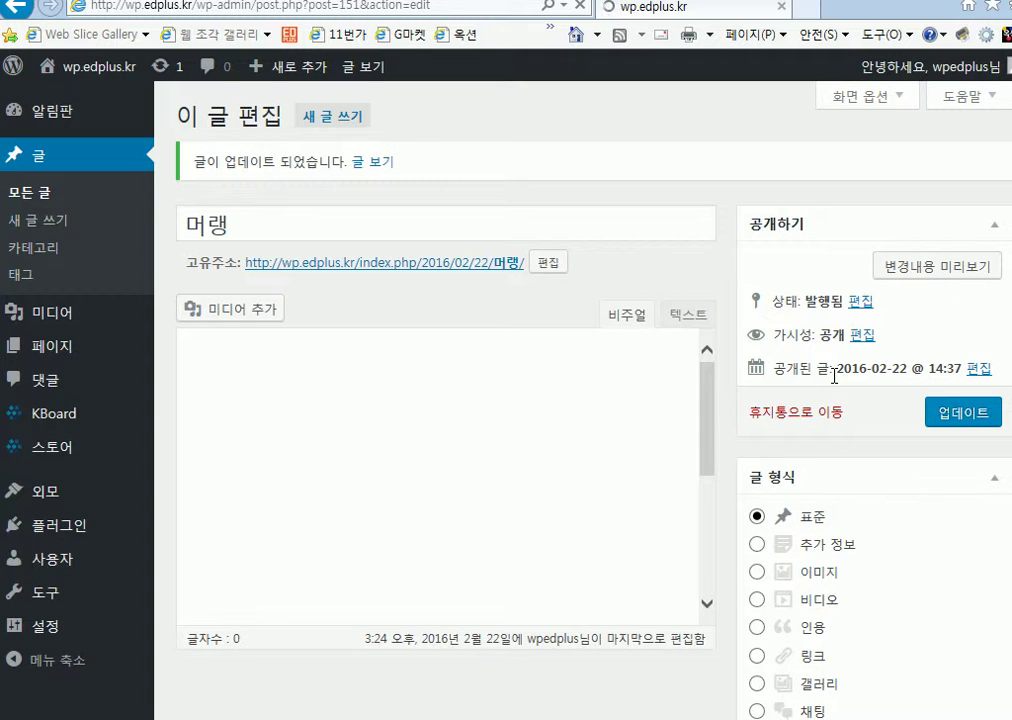
# - Open the post 프렌치토스트 for editing and assign it to the category 레시피 instead of 미분류
pyautogui.click(62, 199)
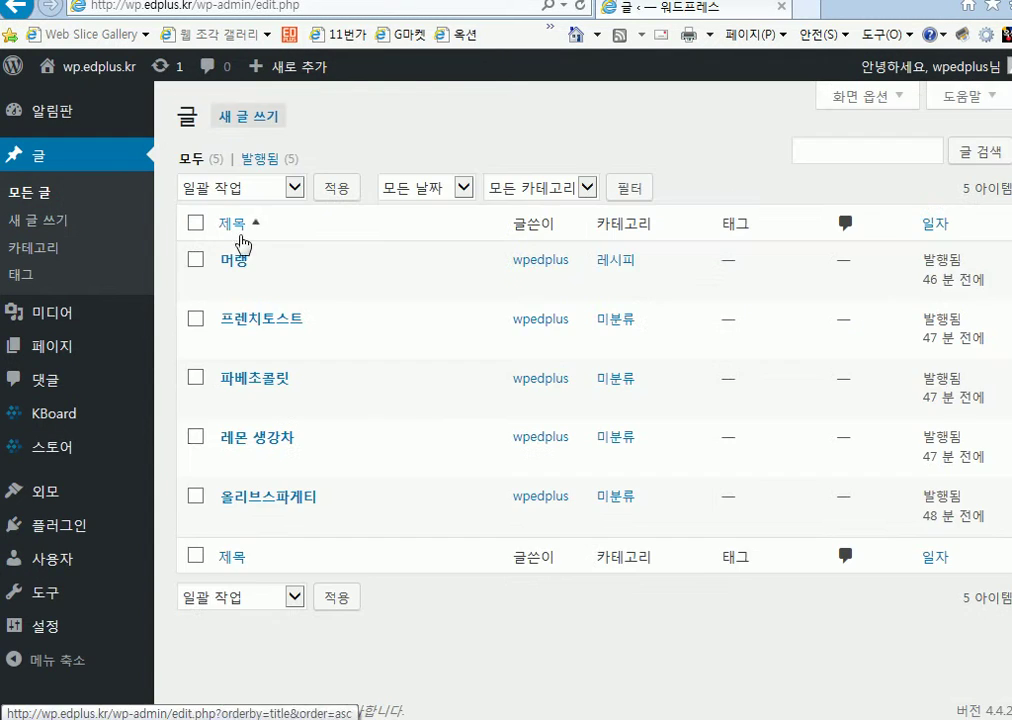
pyautogui.click(262, 322)
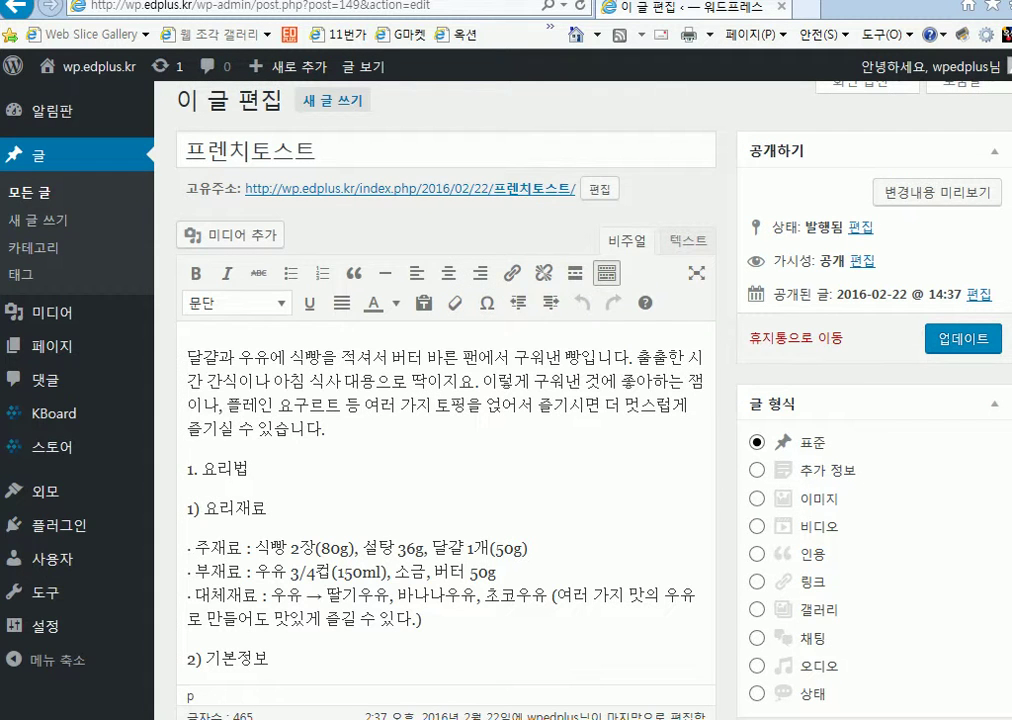
pyautogui.scroll(-4, 795, 410)
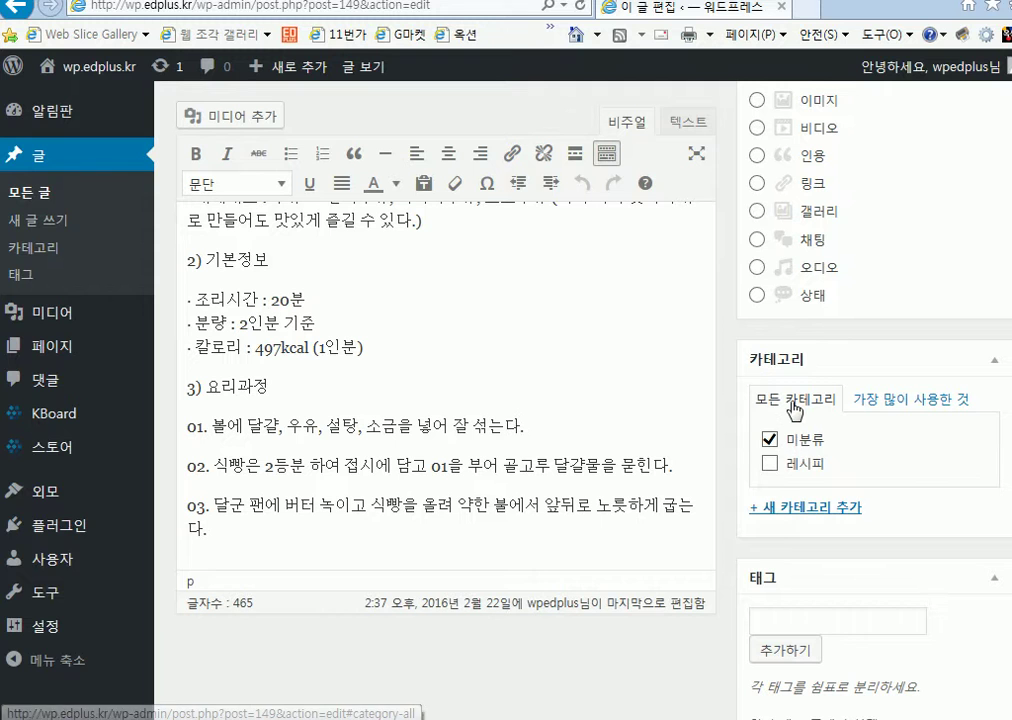
pyautogui.click(769, 439)
pyautogui.click(769, 463)
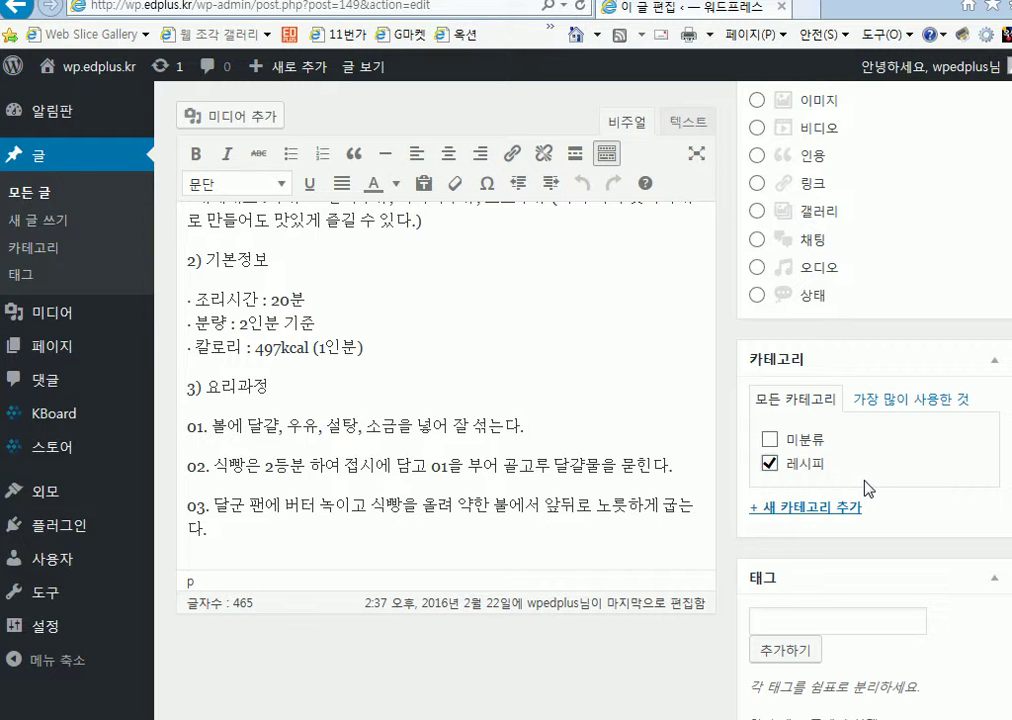
# - Add a new category named 영양과 재료 without a parent from within the post editor
pyautogui.hotkey('ctrl', '2')
pyautogui.moveTo(730, 488)
pyautogui.mouseDown()
pyautogui.moveTo(784, 528)
pyautogui.moveTo(897, 525)
pyautogui.mouseUp()
pyautogui.press('Escape')
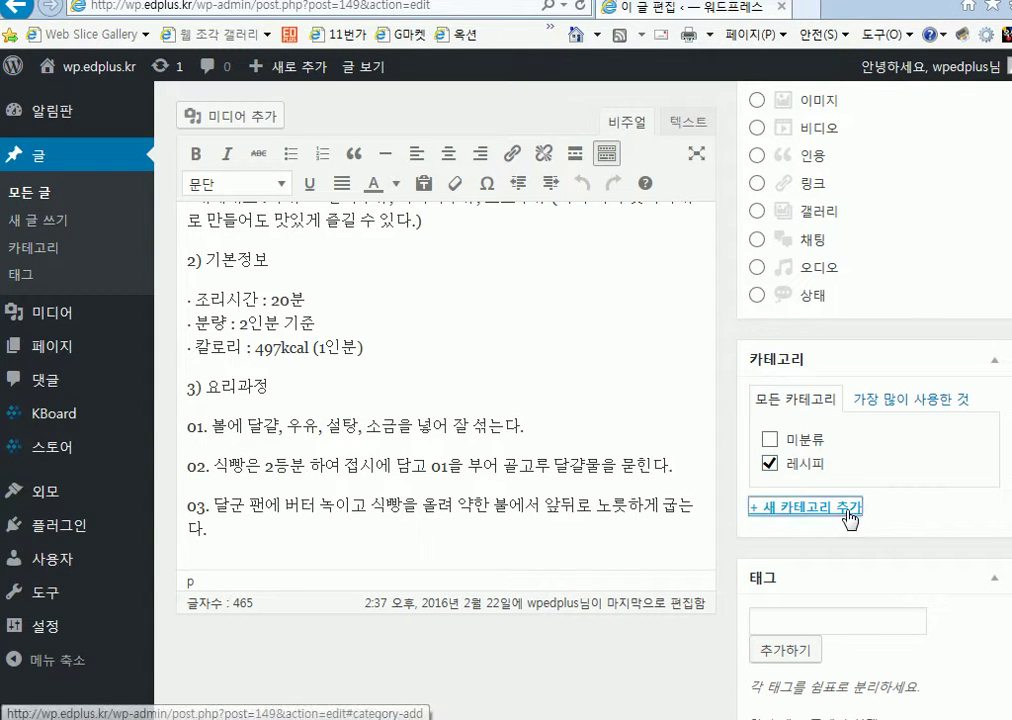
pyautogui.click(845, 508)
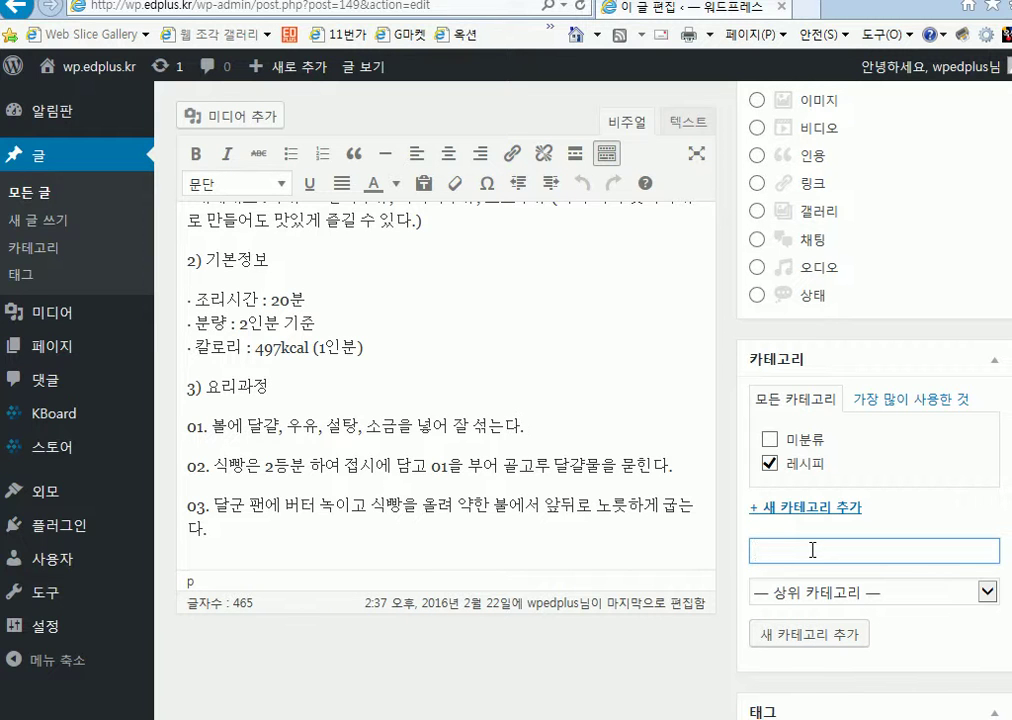
pyautogui.write('영양ㄱ')
pyautogui.write('과 재료')
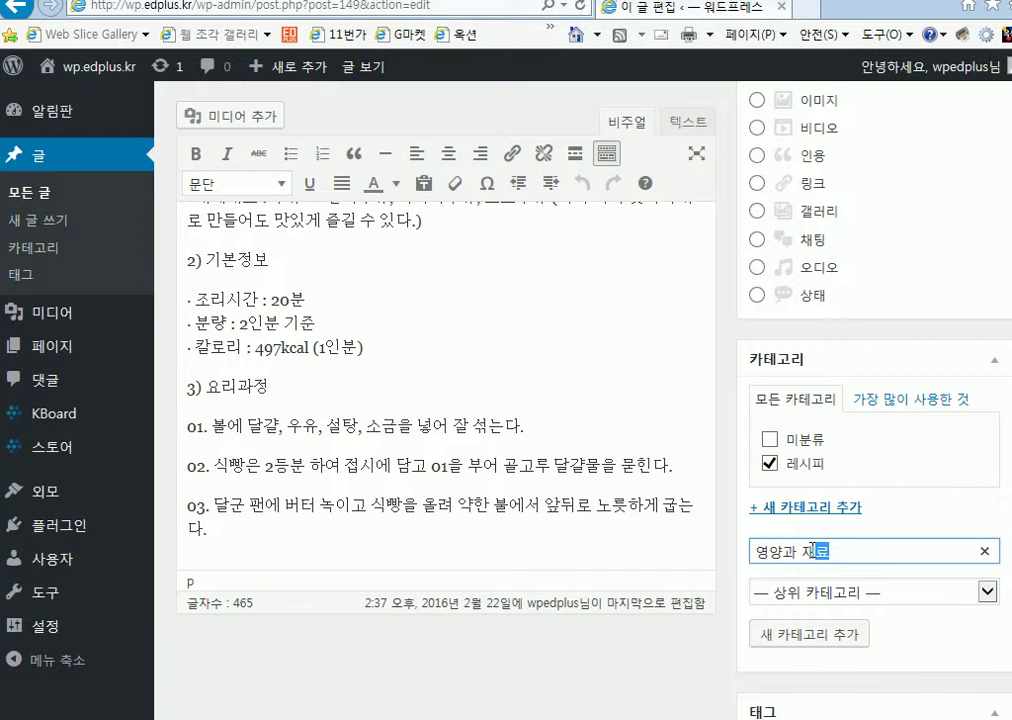
pyautogui.click(850, 634)
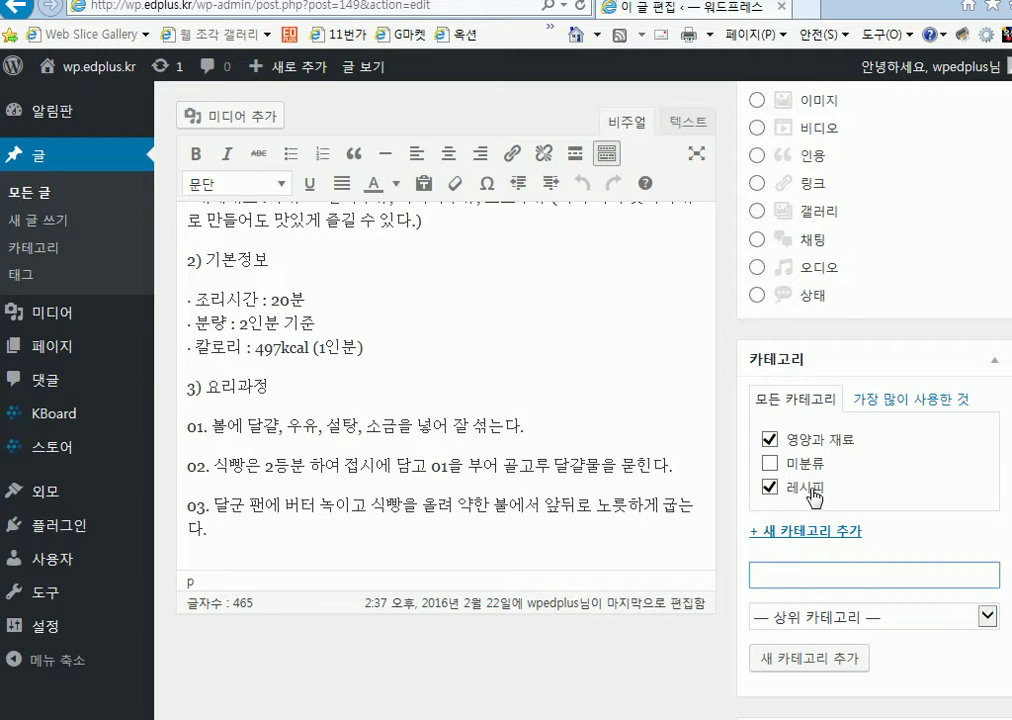
# - Remove the 영양과 재료 category from the post 프렌치토스트 and update the post
pyautogui.click(769, 439)
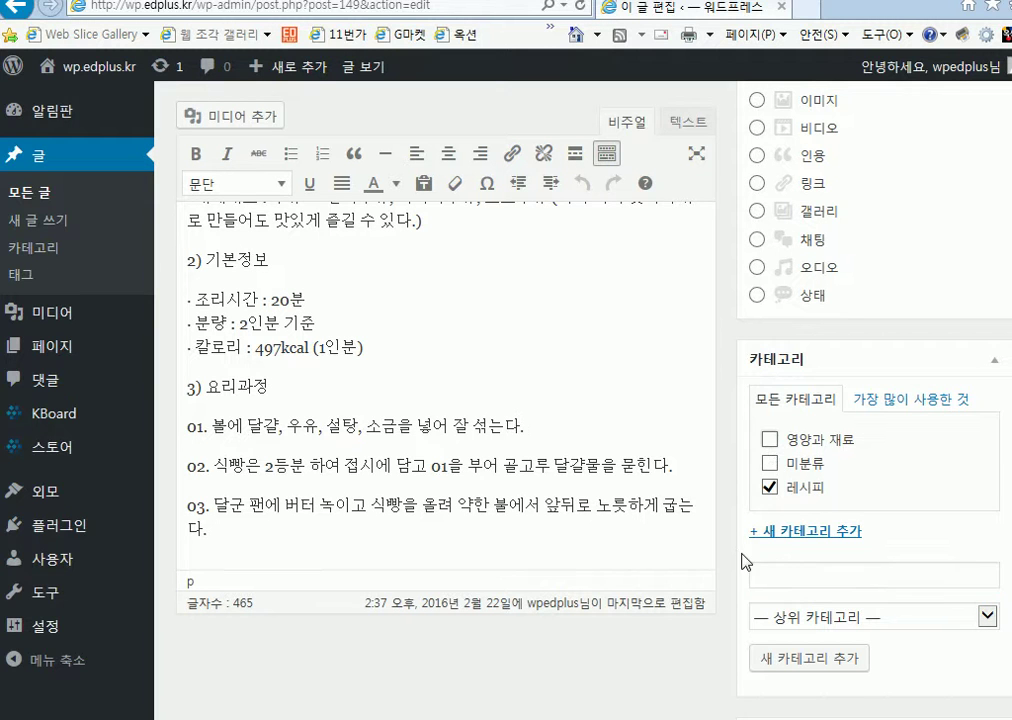
pyautogui.scroll(4, 990, 300)
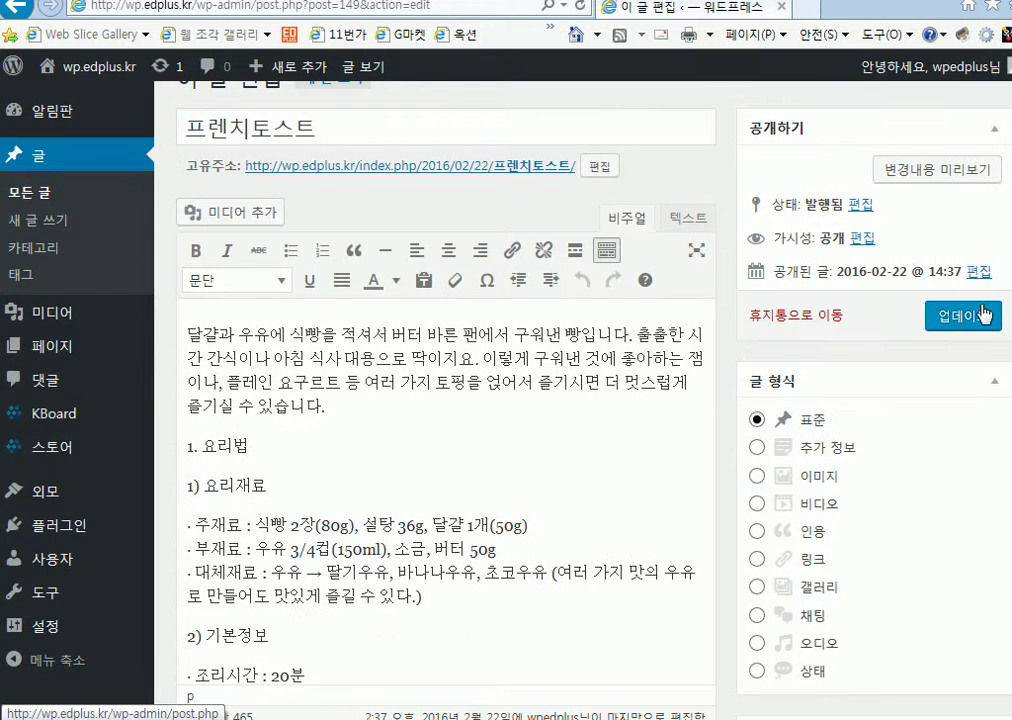
pyautogui.click(962, 315)
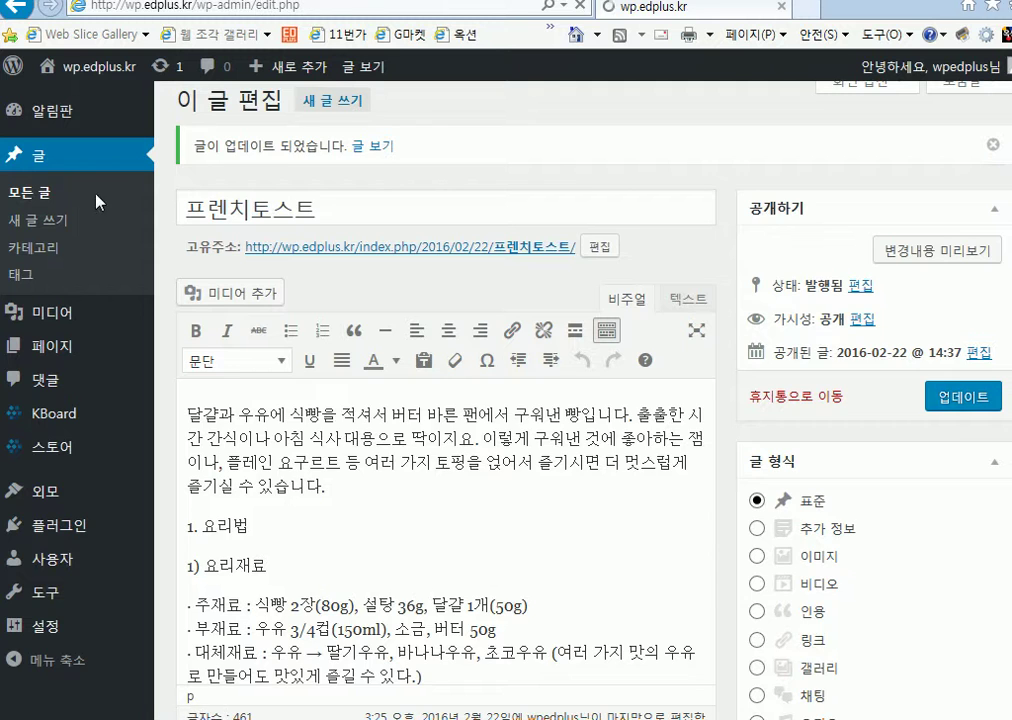
# - Assign the post 파베초콜릿 to 레시피 instead of 미분류, update it and return to the list of posts
pyautogui.click(95, 196)
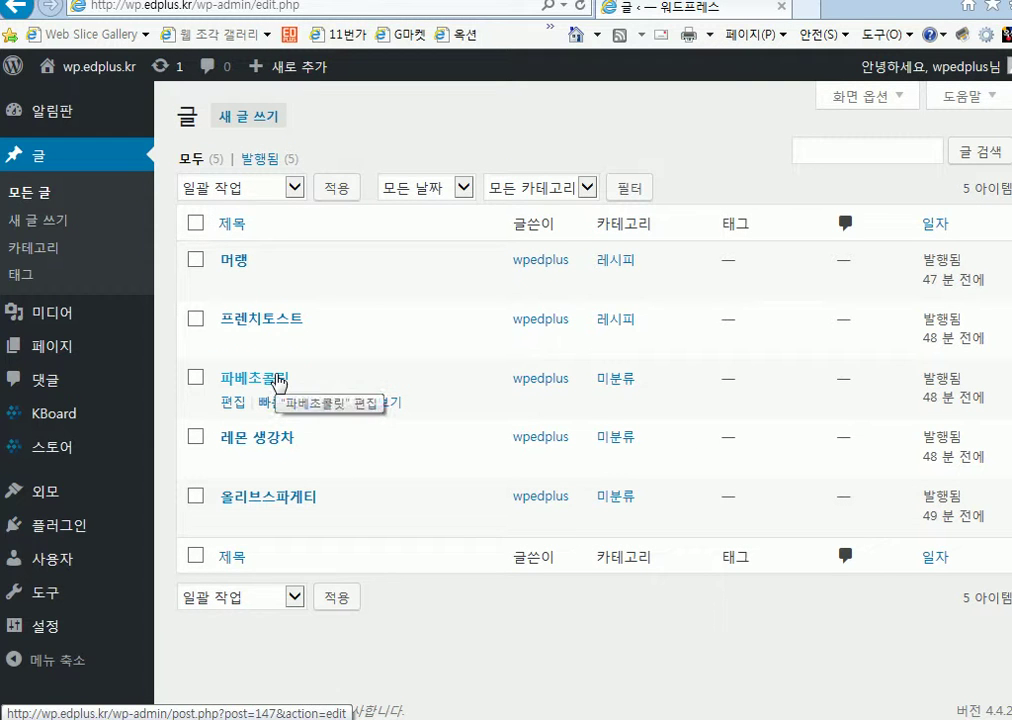
pyautogui.click(278, 383)
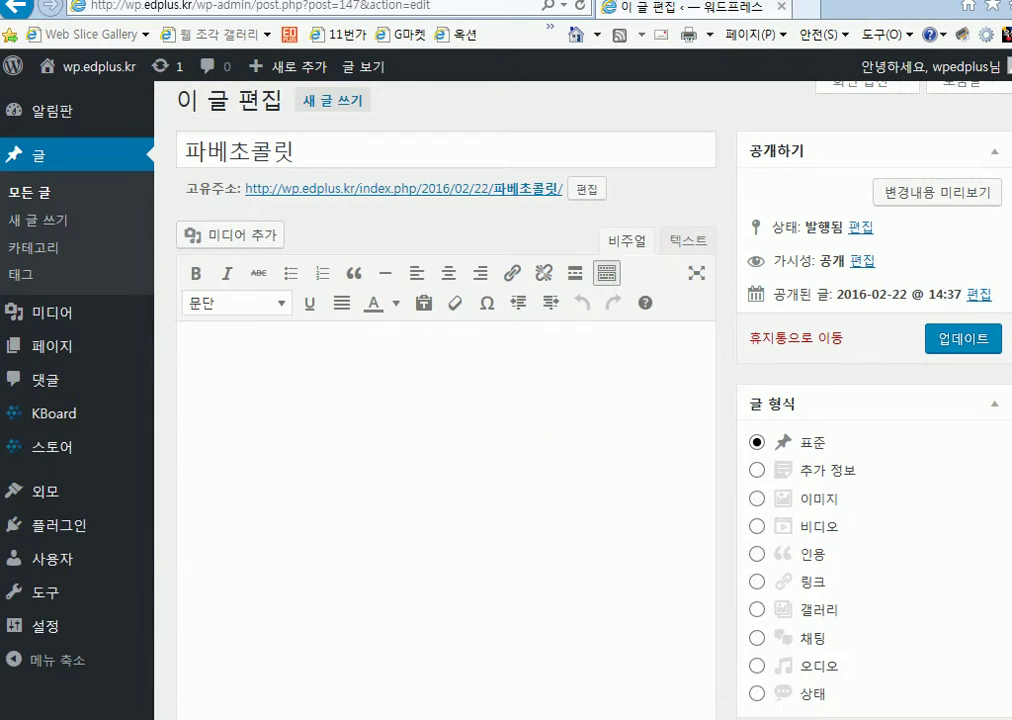
pyautogui.scroll(-6, 971, 481)
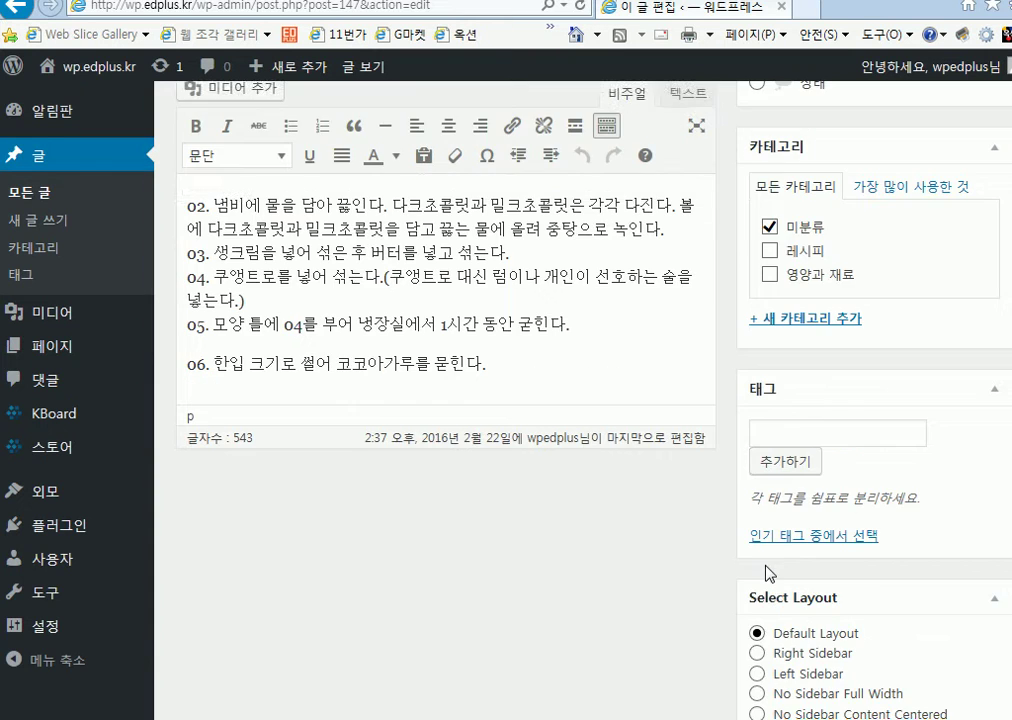
pyautogui.scroll(-2, 765, 573)
pyautogui.scroll(2, 768, 520)
pyautogui.click(769, 261)
pyautogui.click(769, 237)
pyautogui.scroll(5, 900, 300)
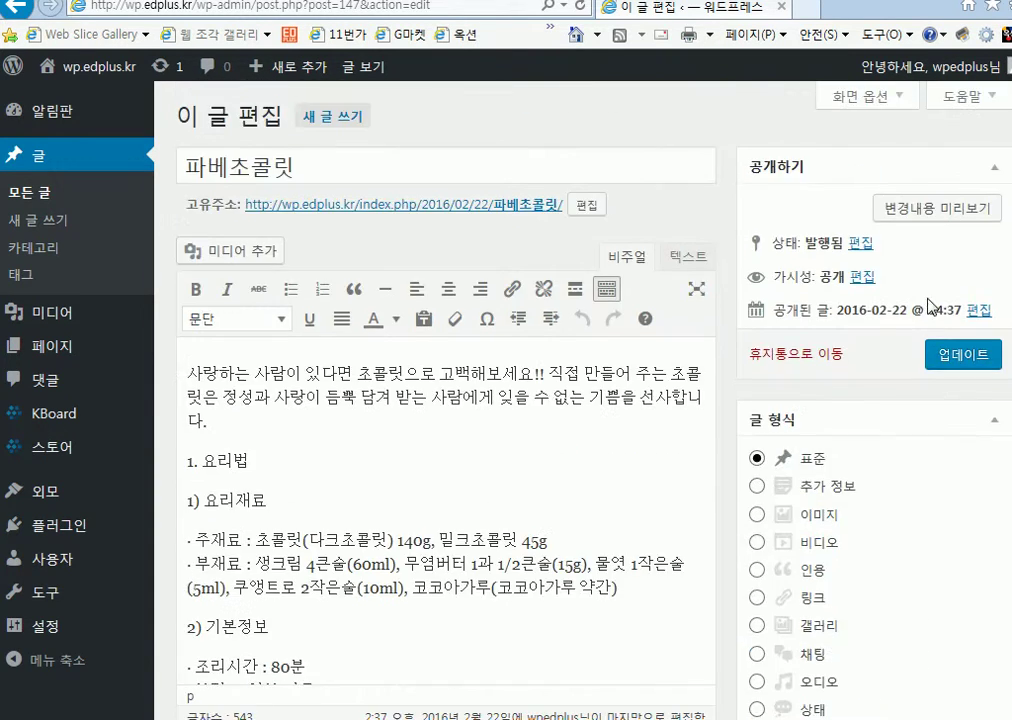
pyautogui.click(960, 356)
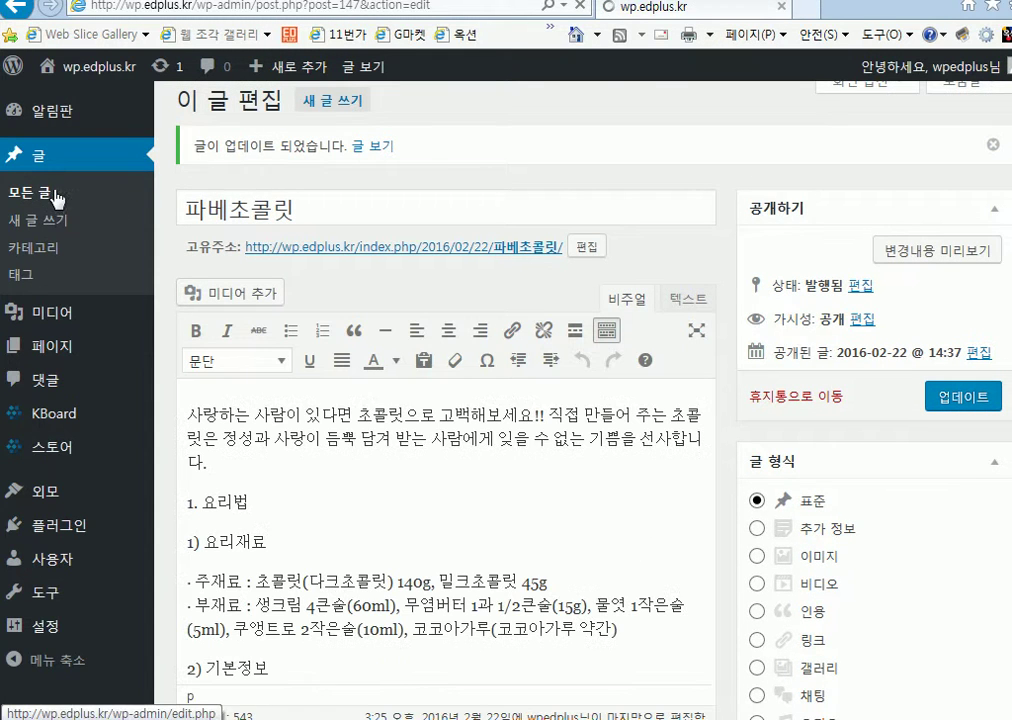
pyautogui.click(45, 197)
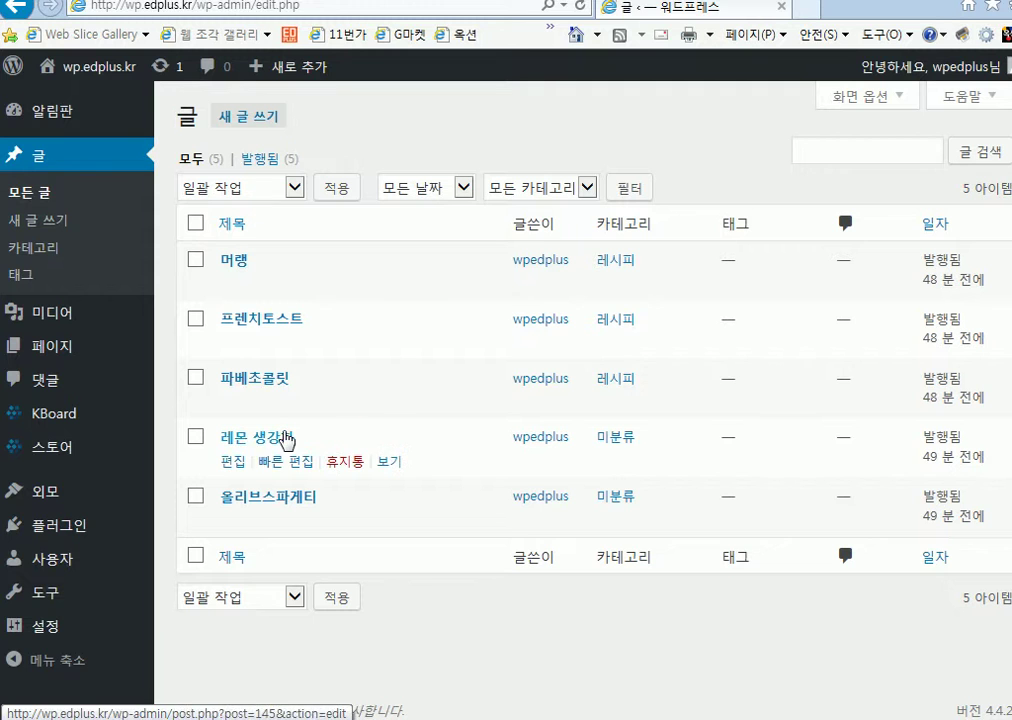
# - Assign the post 레몬 생강차 to the category 레시피 instead of 미분류 and update the post
pyautogui.click(283, 440)
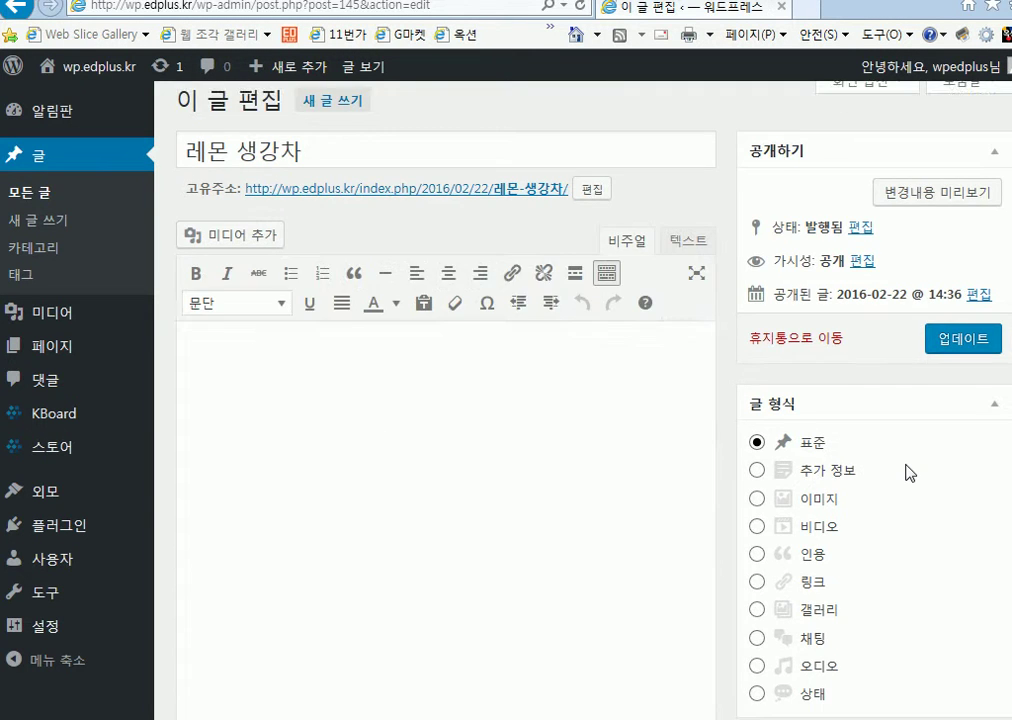
pyautogui.scroll(-5, 903, 465)
pyautogui.click(769, 454)
pyautogui.click(769, 430)
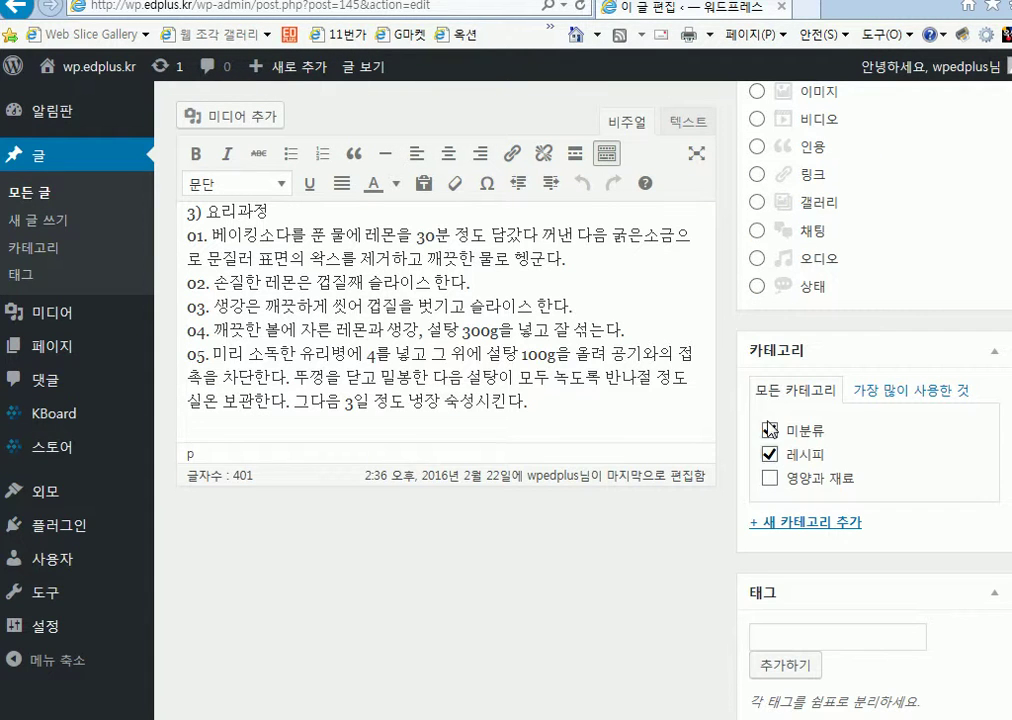
pyautogui.scroll(1, 935, 413)
pyautogui.scroll(3, 935, 413)
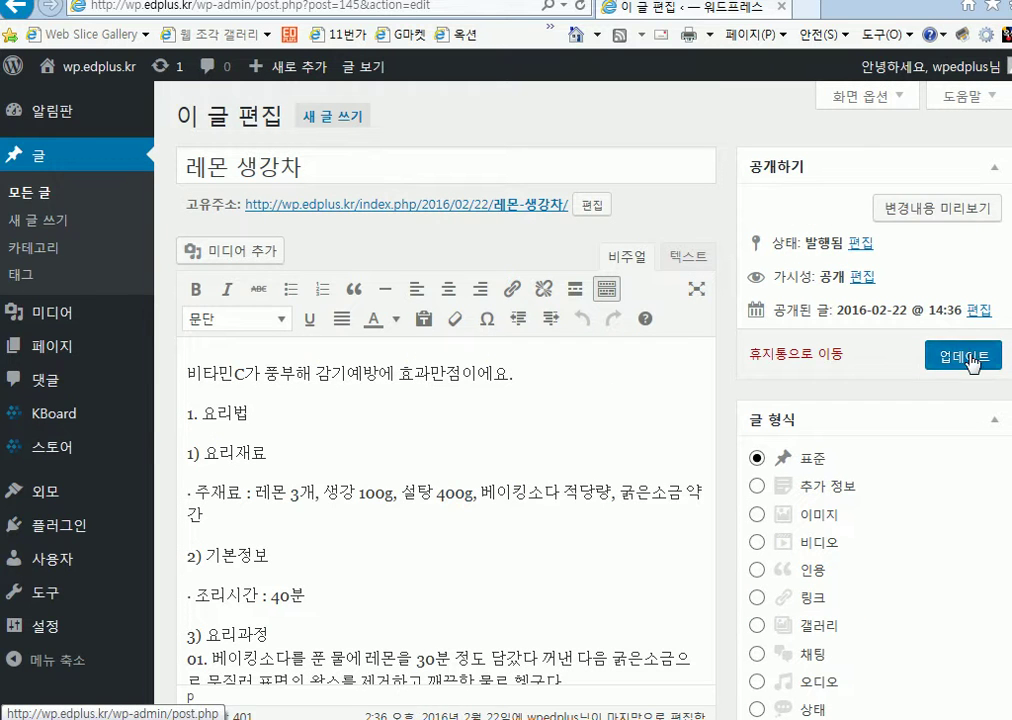
pyautogui.click(976, 350)
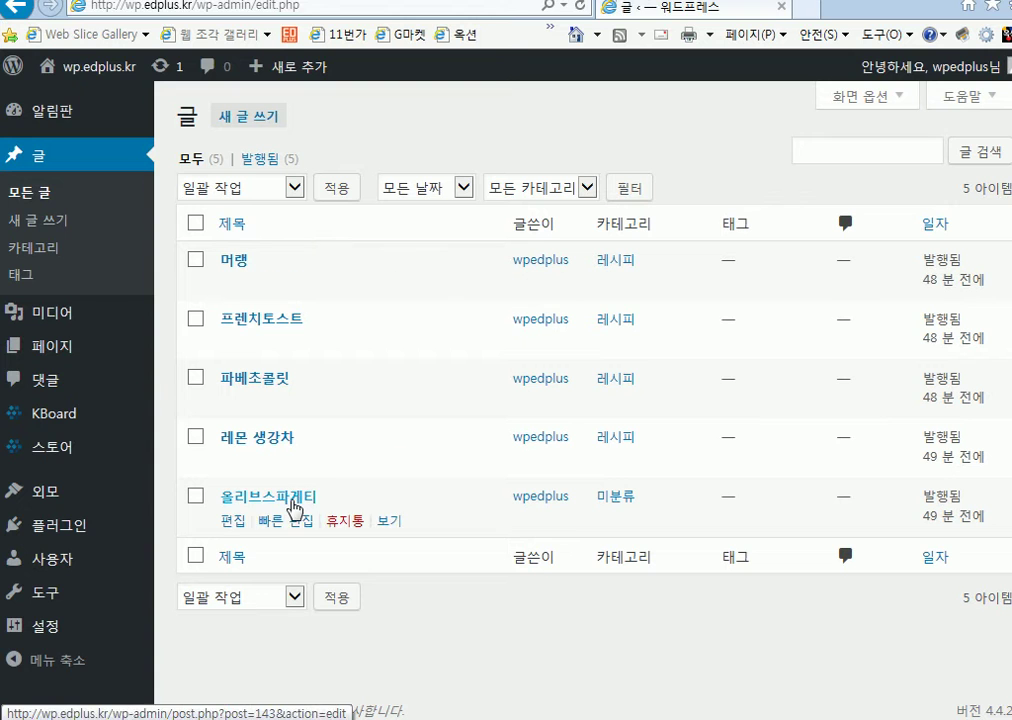
# - Assign the post 올리브스파게티 to the category 레시피 instead of 미분류 and update the post
pyautogui.click(290, 500)
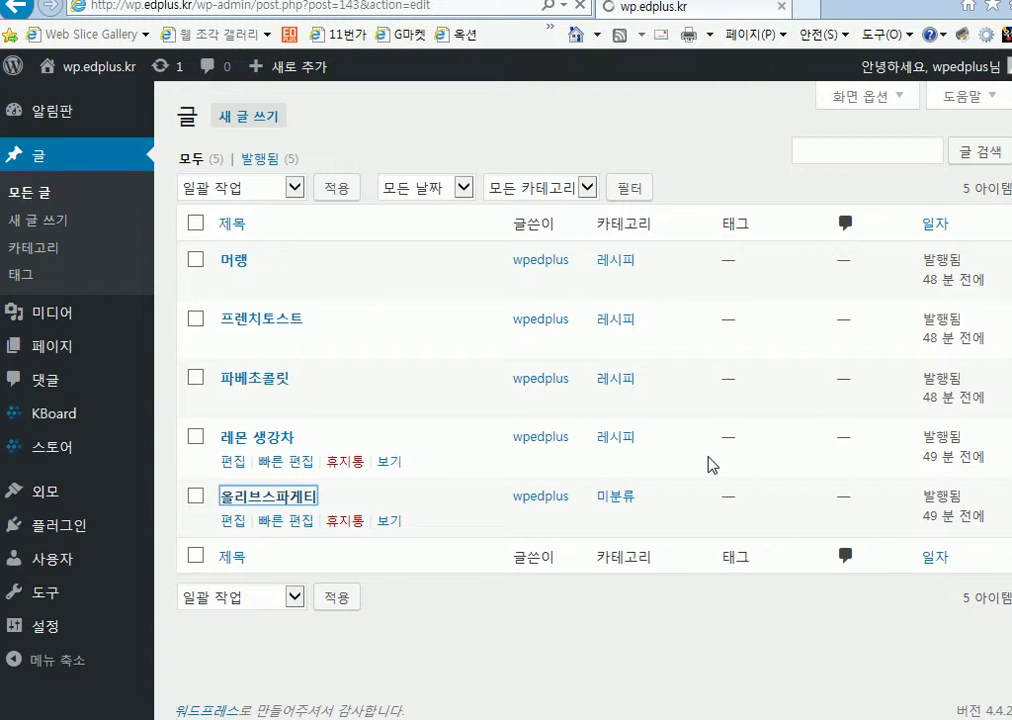
pyautogui.scroll(-1, 928, 451)
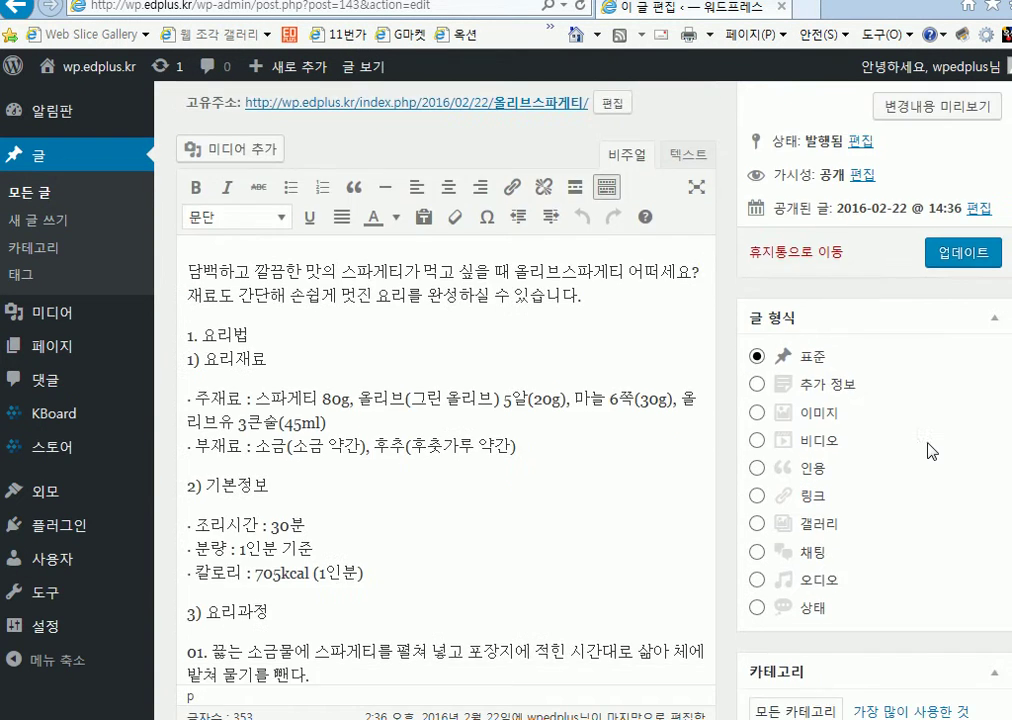
pyautogui.scroll(-3, 928, 451)
pyautogui.click(769, 447)
pyautogui.click(777, 472)
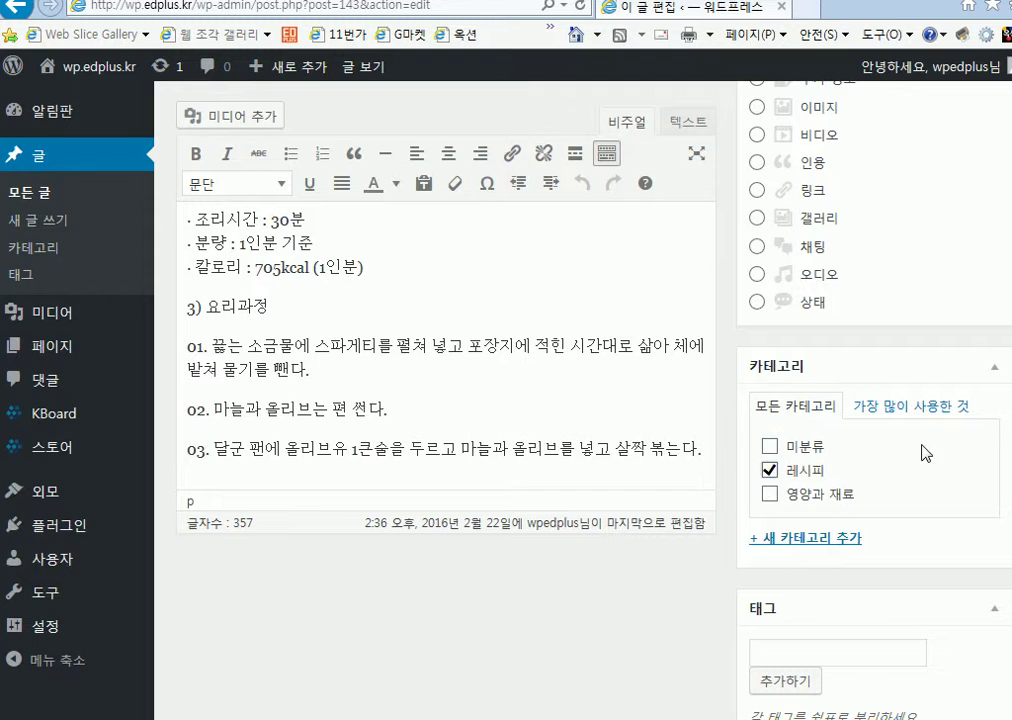
pyautogui.scroll(4, 967, 420)
pyautogui.click(960, 354)
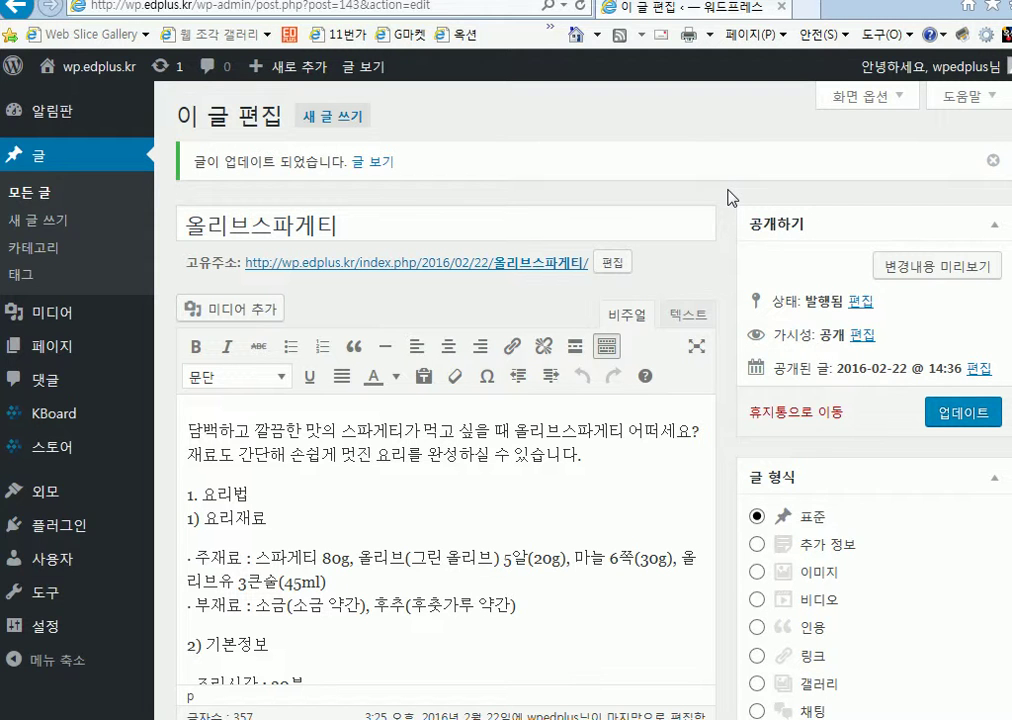
# - Examine the name, slug, parent and description settings of the category 레시피 and return to the category list without changing them
pyautogui.click(78, 250)
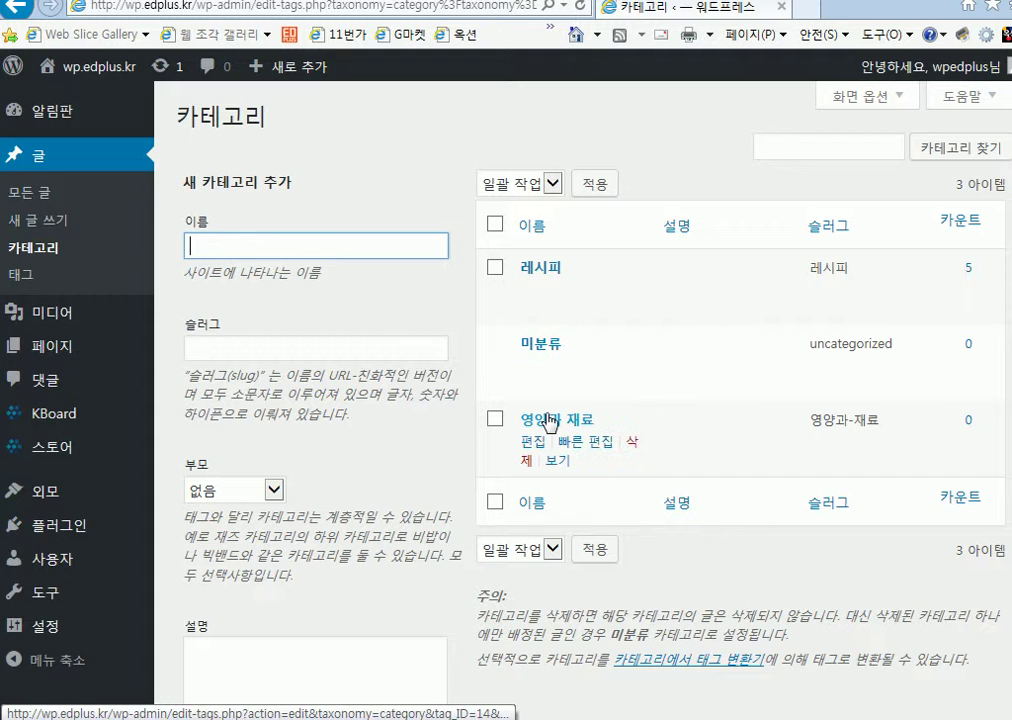
pyautogui.click(546, 270)
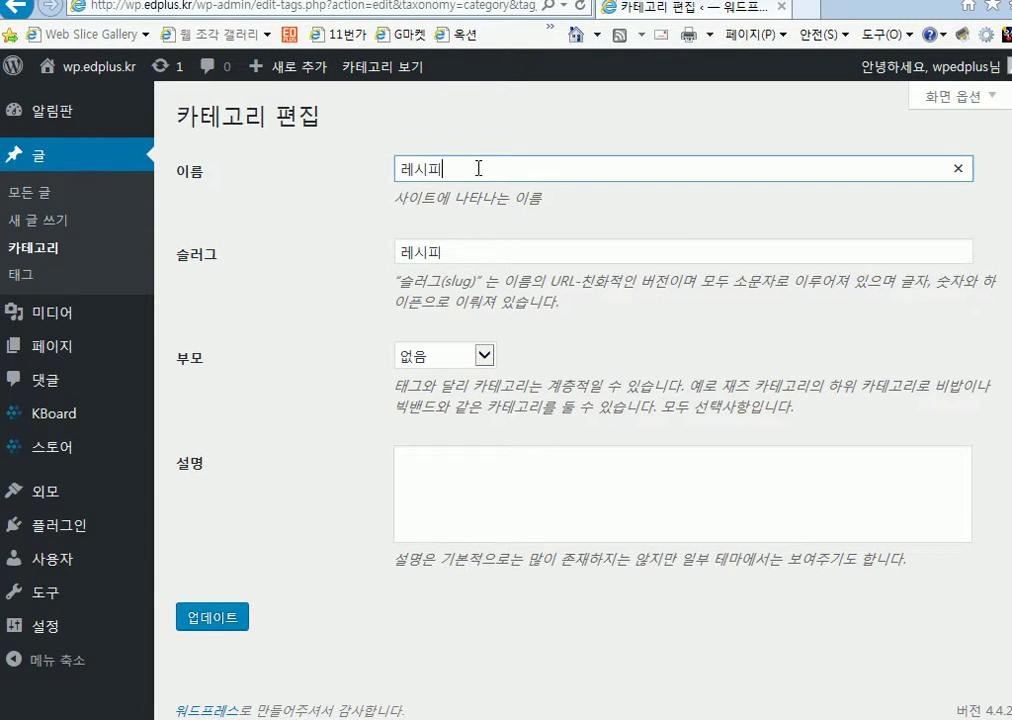
pyautogui.moveTo(478, 168); pyautogui.dragTo(355, 168)
pyautogui.click(453, 116)
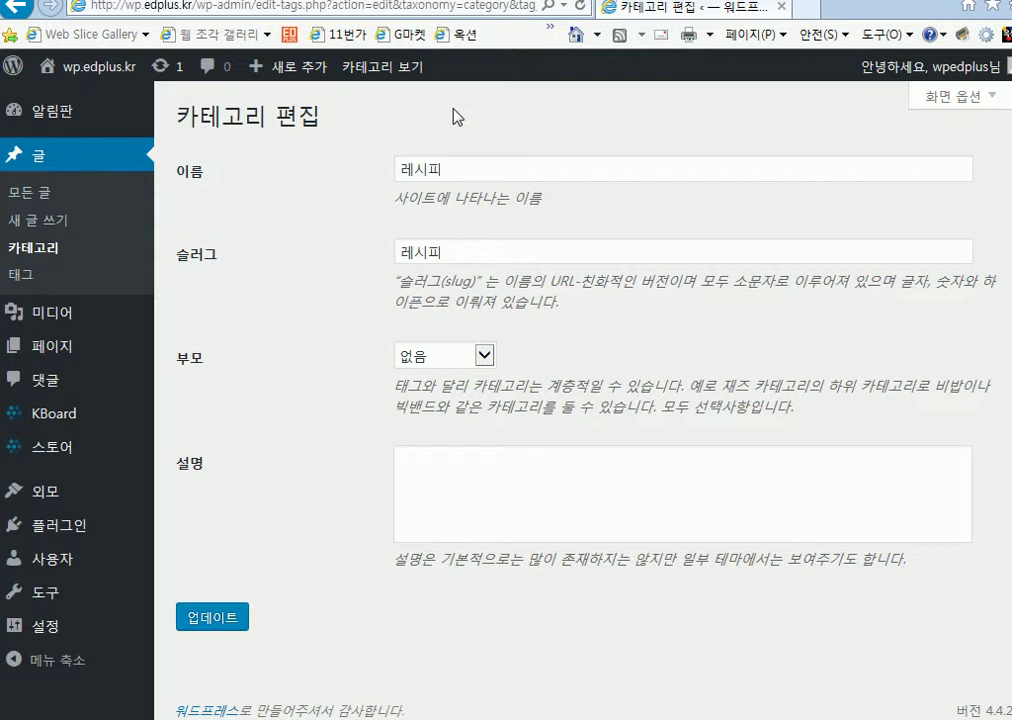
pyautogui.click(624, 493)
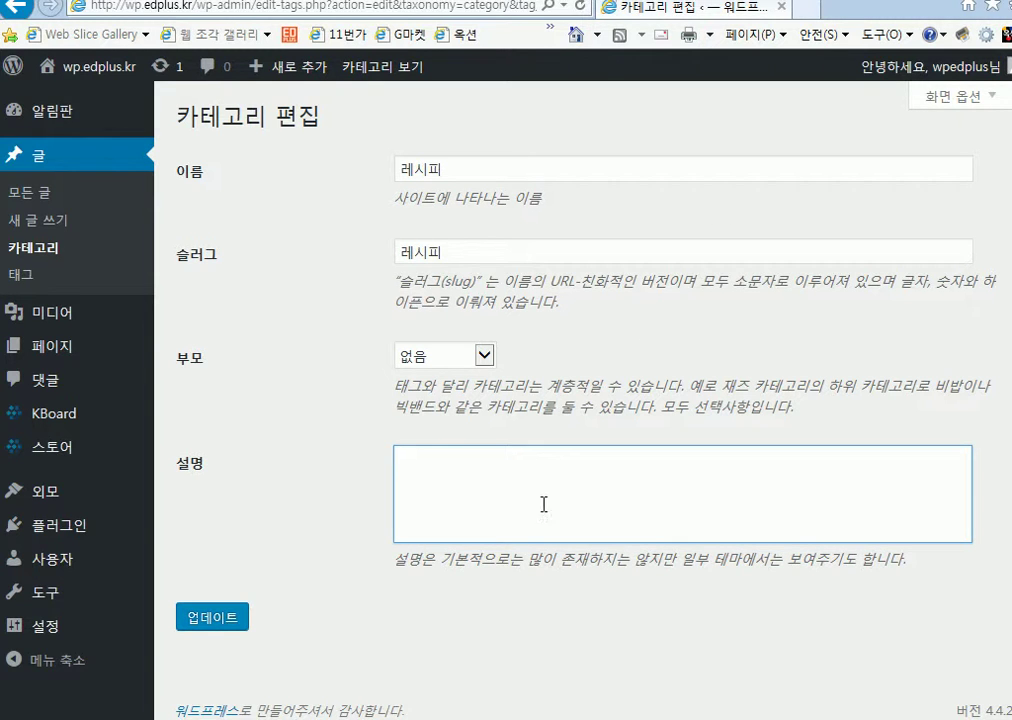
pyautogui.moveTo(404, 562); pyautogui.dragTo(921, 571)
pyautogui.click(921, 571)
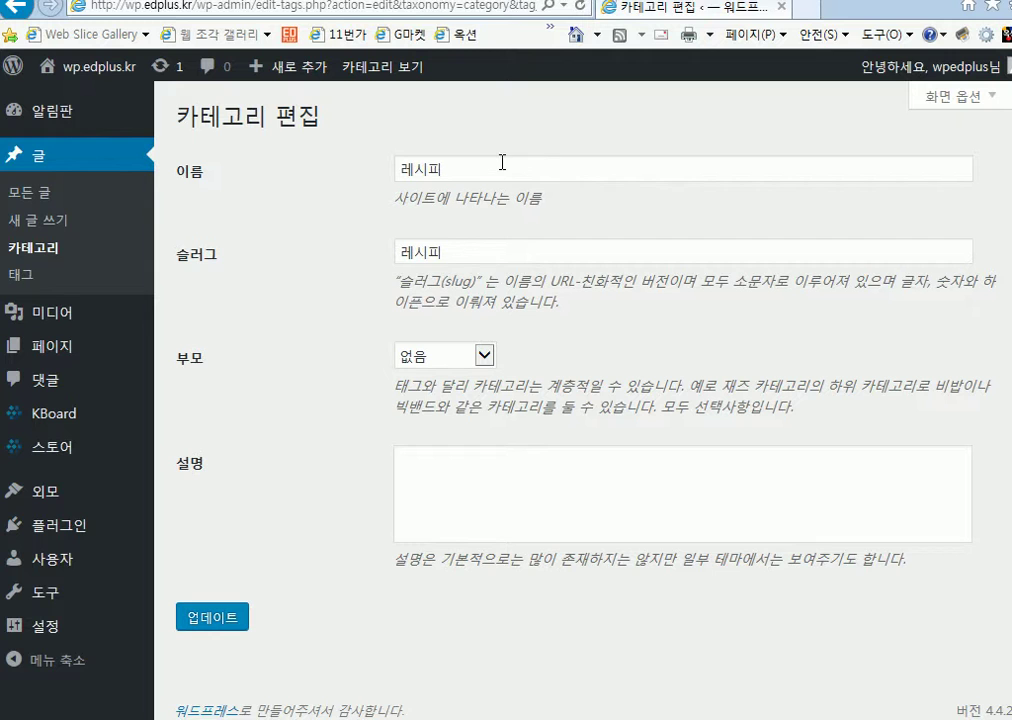
pyautogui.click(530, 490)
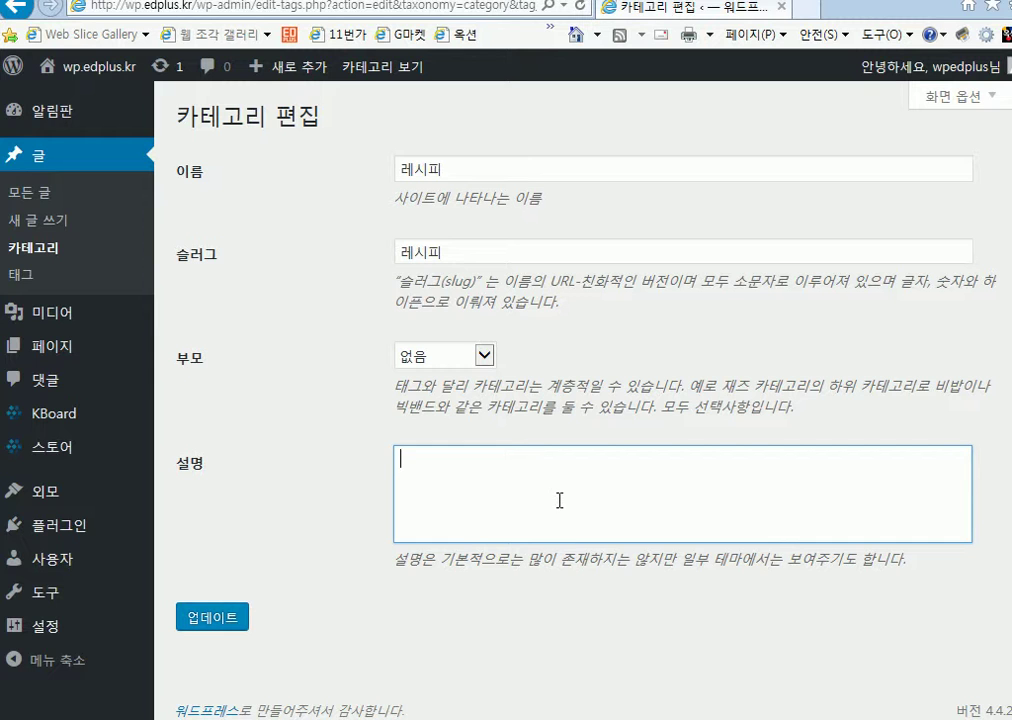
pyautogui.click(66, 246)
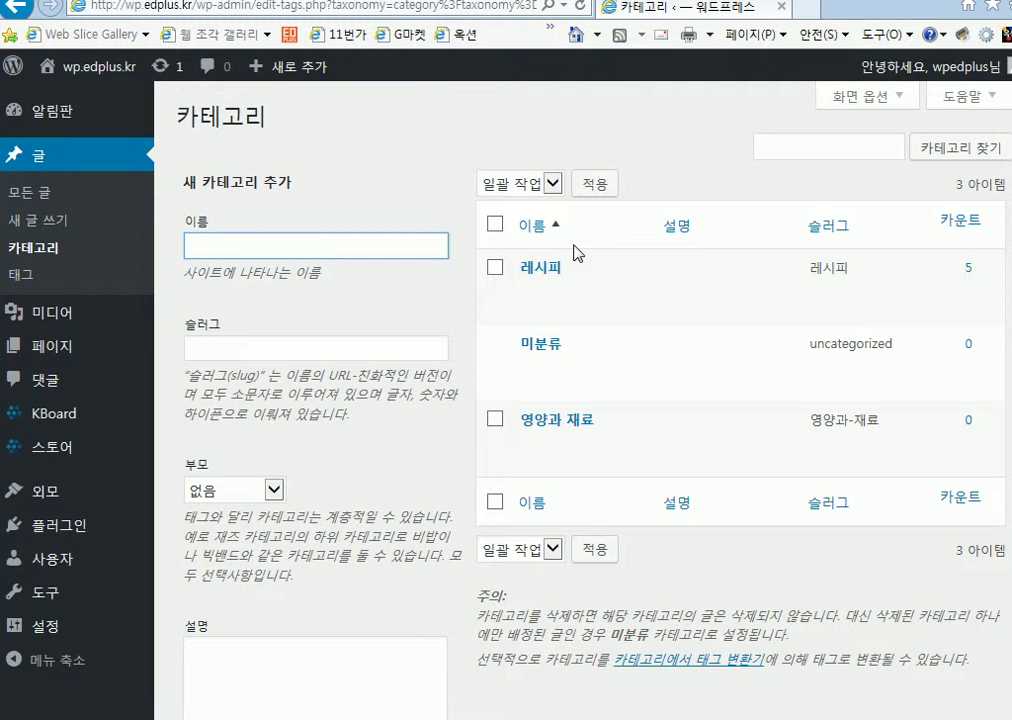
pyautogui.click(729, 566)
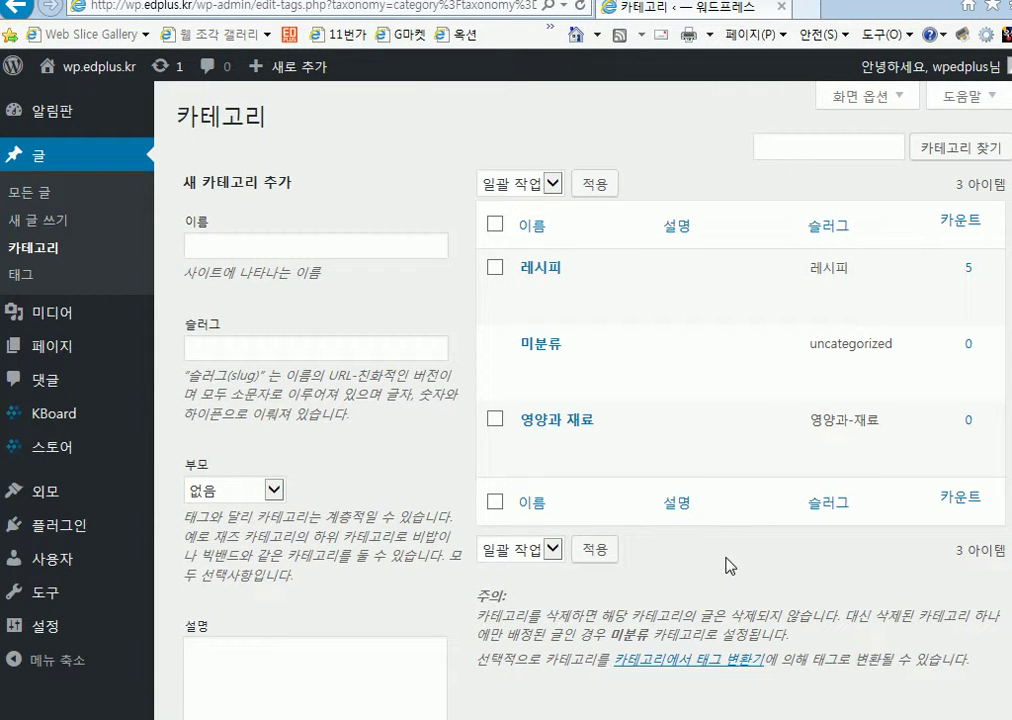
# - Add a new post category named 셰프와의 만남 without a parent on the category management page
pyautogui.click(344, 241)
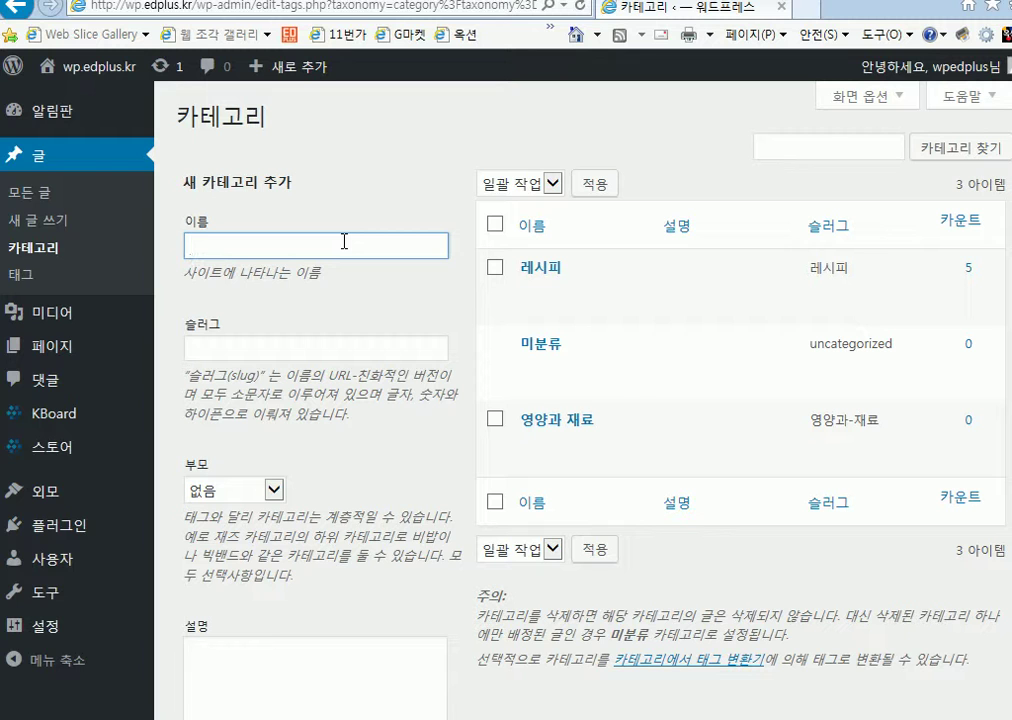
pyautogui.write('ㅅ프와의 만')
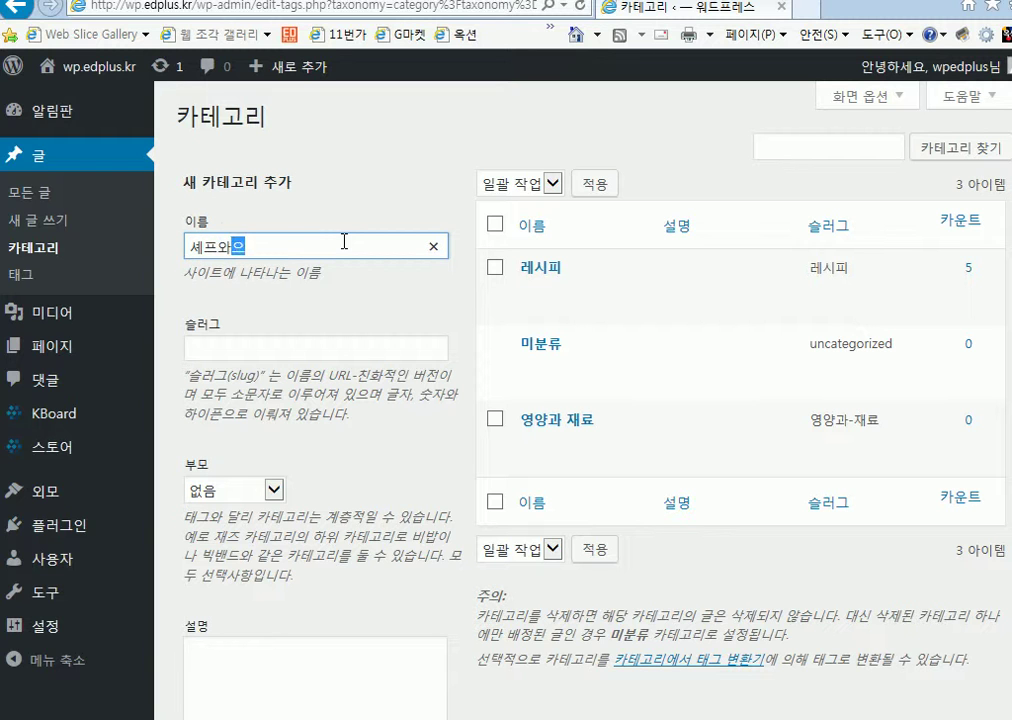
pyautogui.write('나')
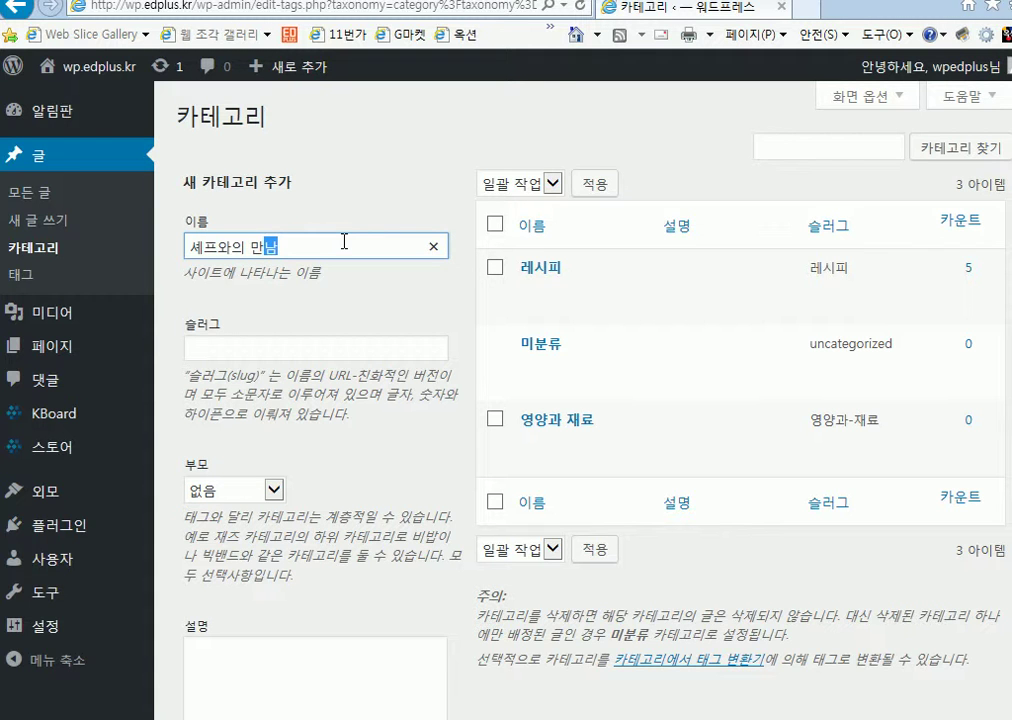
pyautogui.scroll(-3, 373, 482)
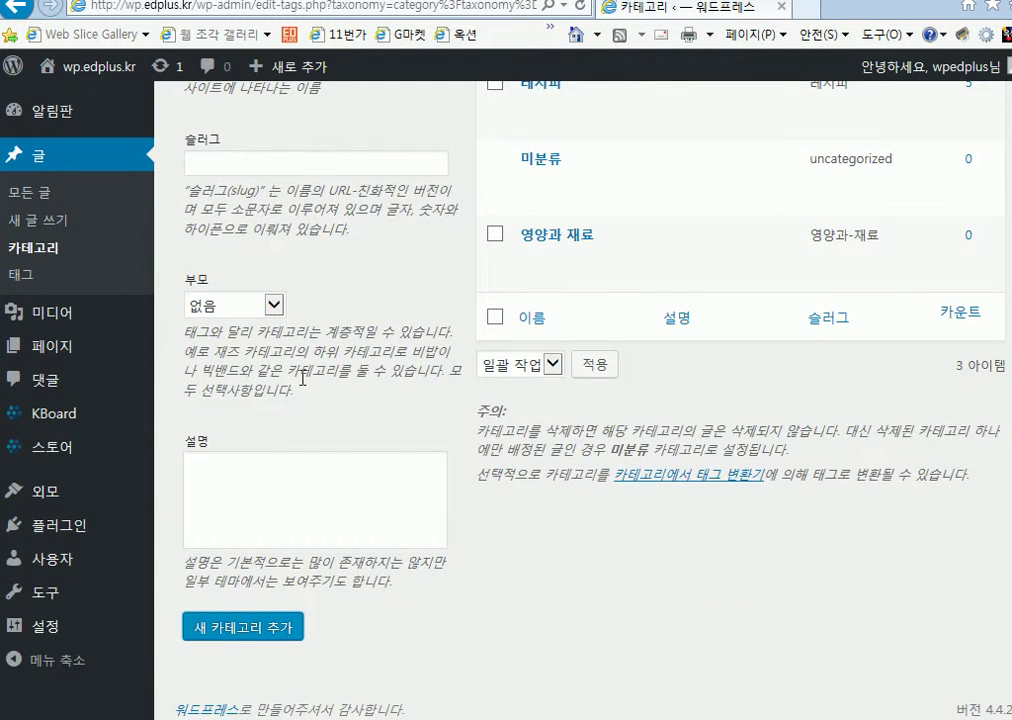
pyautogui.scroll(2, 362, 377)
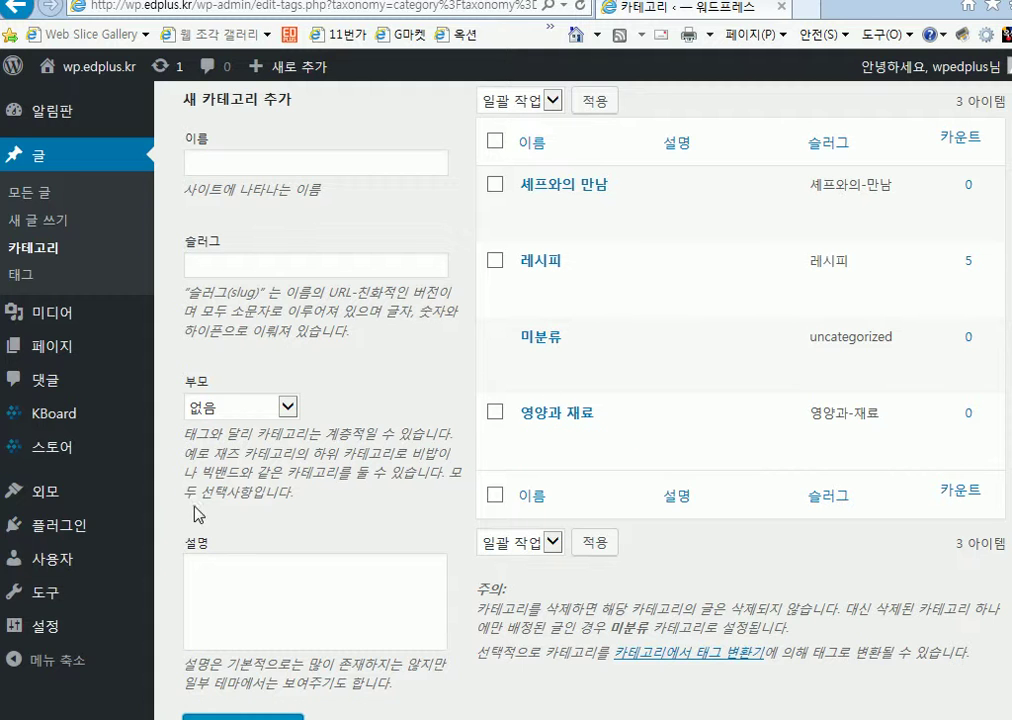
# - Open the menu editor and add the page home to the menu main
pyautogui.moveTo(130, 491)
pyautogui.click(212, 581)
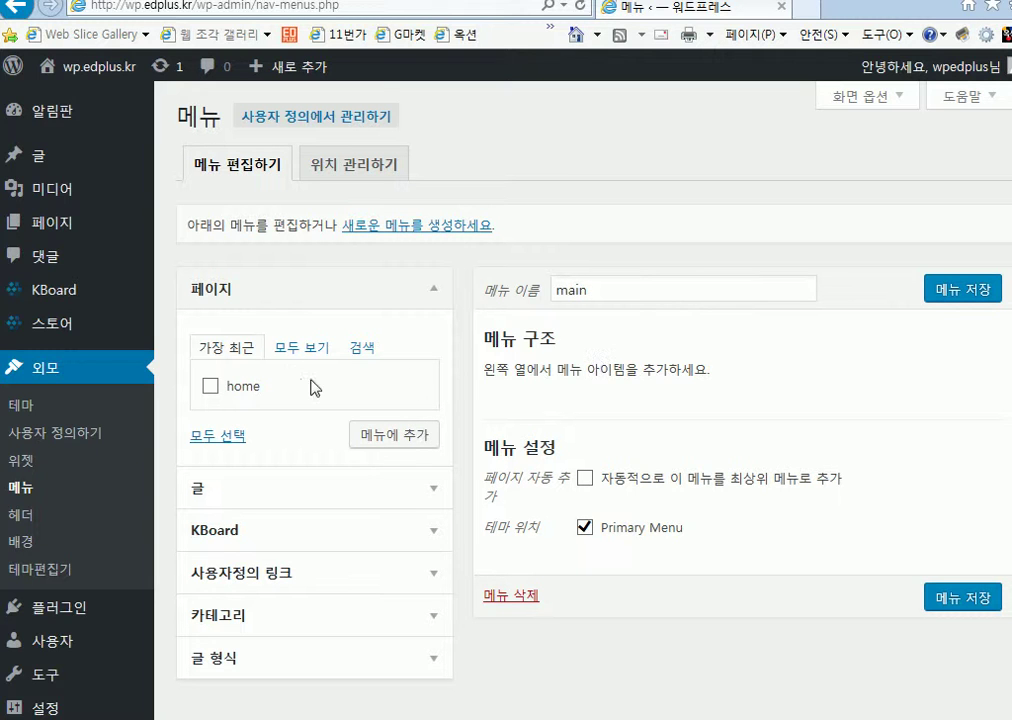
pyautogui.click(210, 386)
pyautogui.click(394, 440)
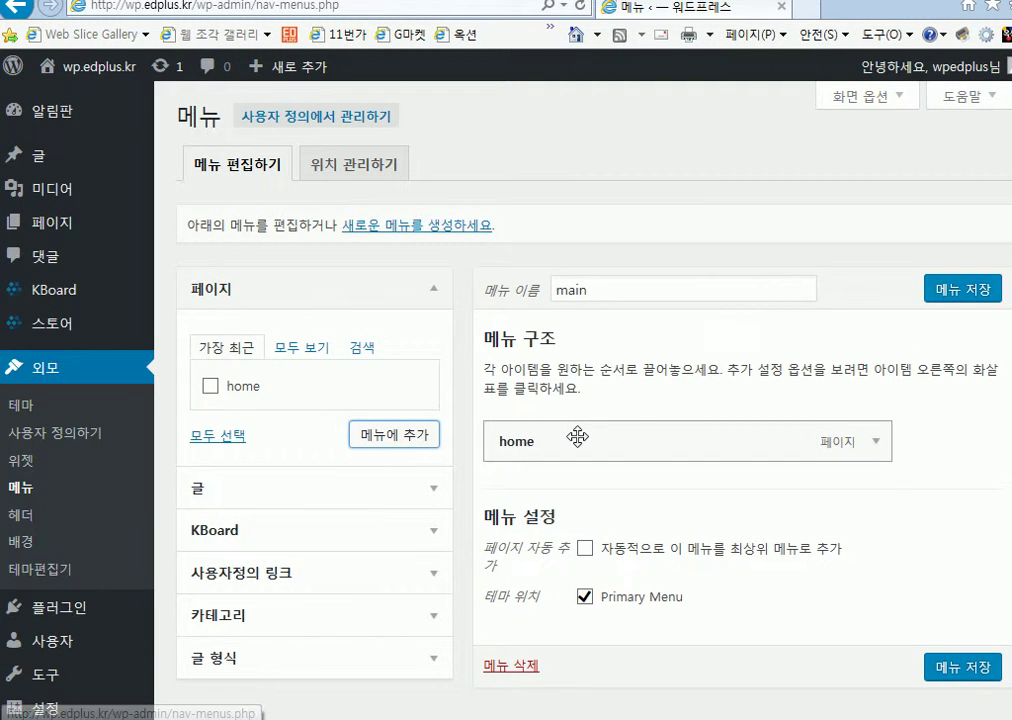
# - Check the posts available for the menu, then add the category 레시피 to the menu main
pyautogui.scroll(-1, 580, 440)
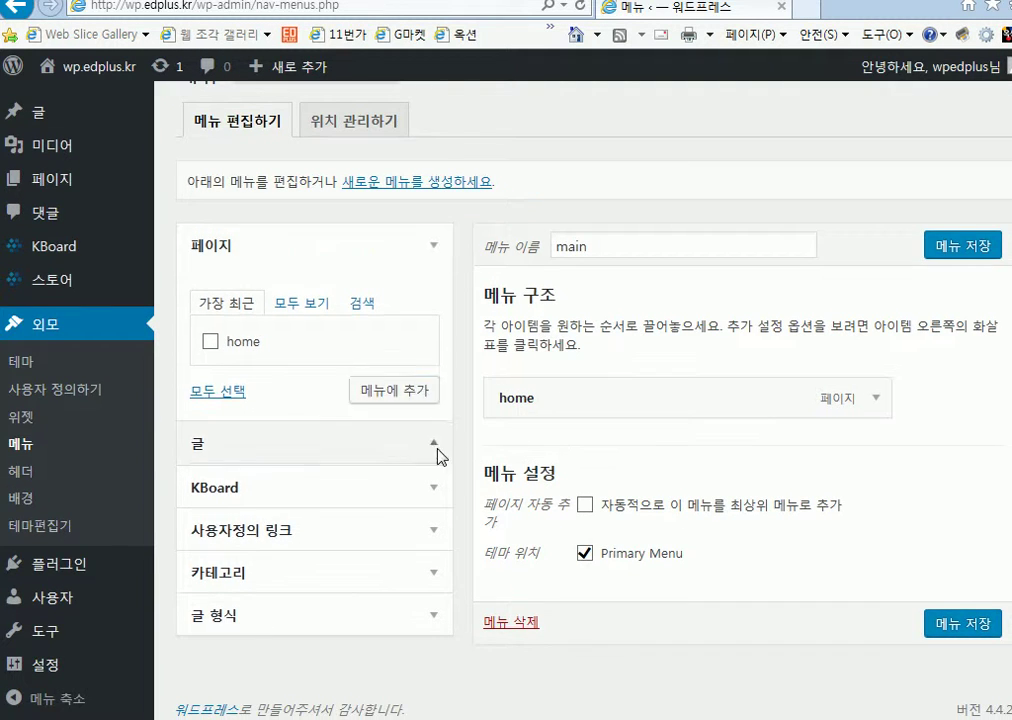
pyautogui.click(433, 445)
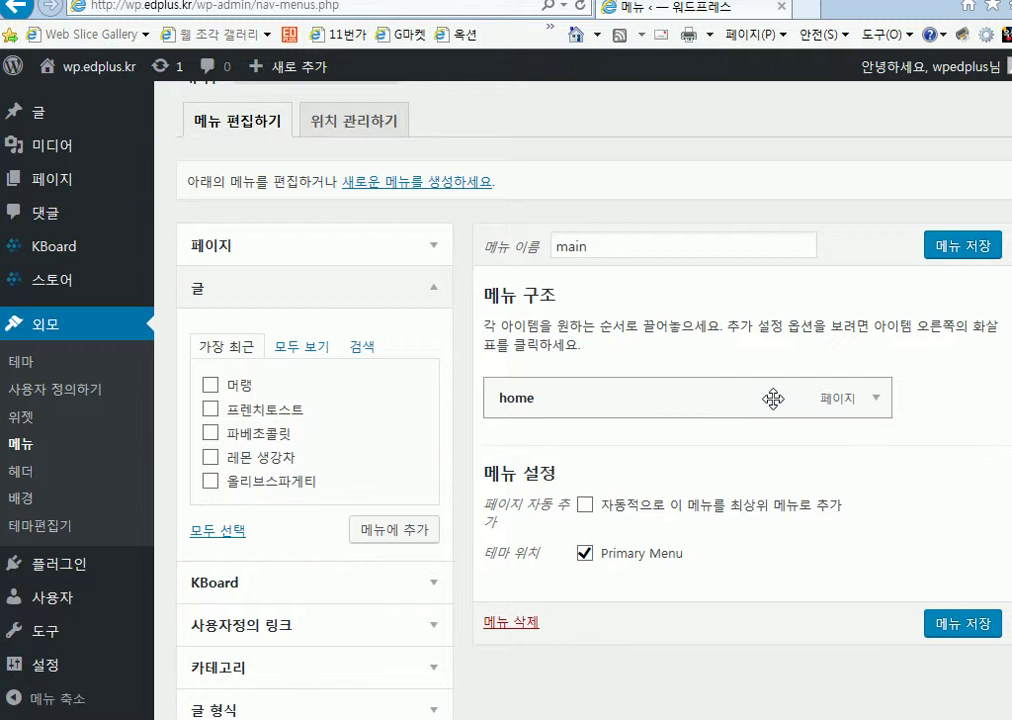
pyautogui.click(435, 290)
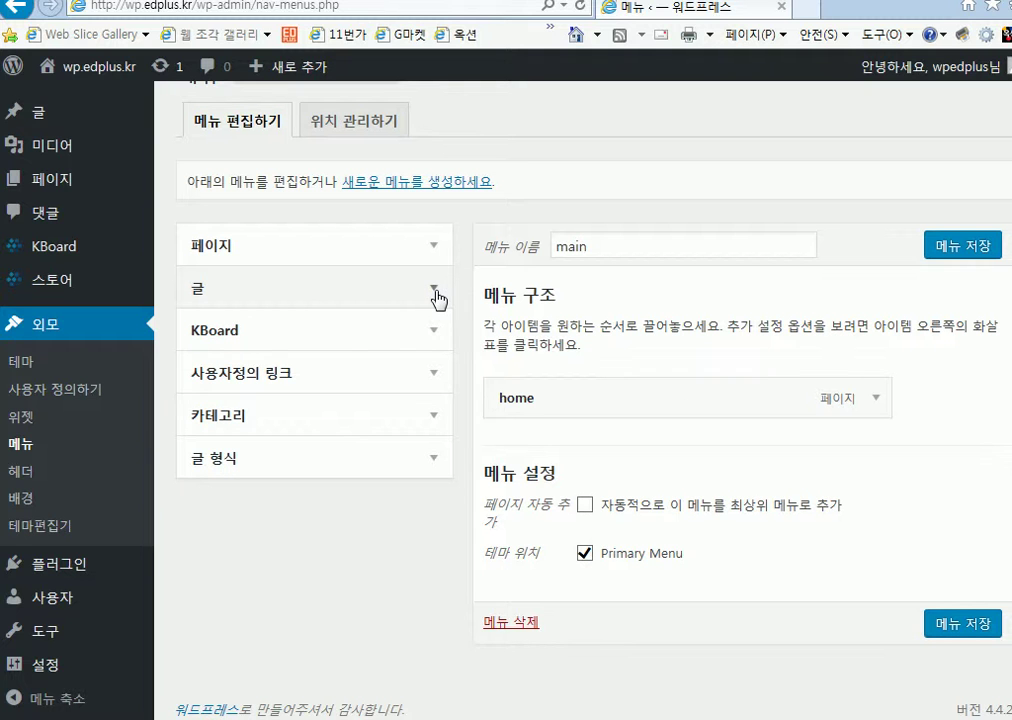
pyautogui.click(431, 420)
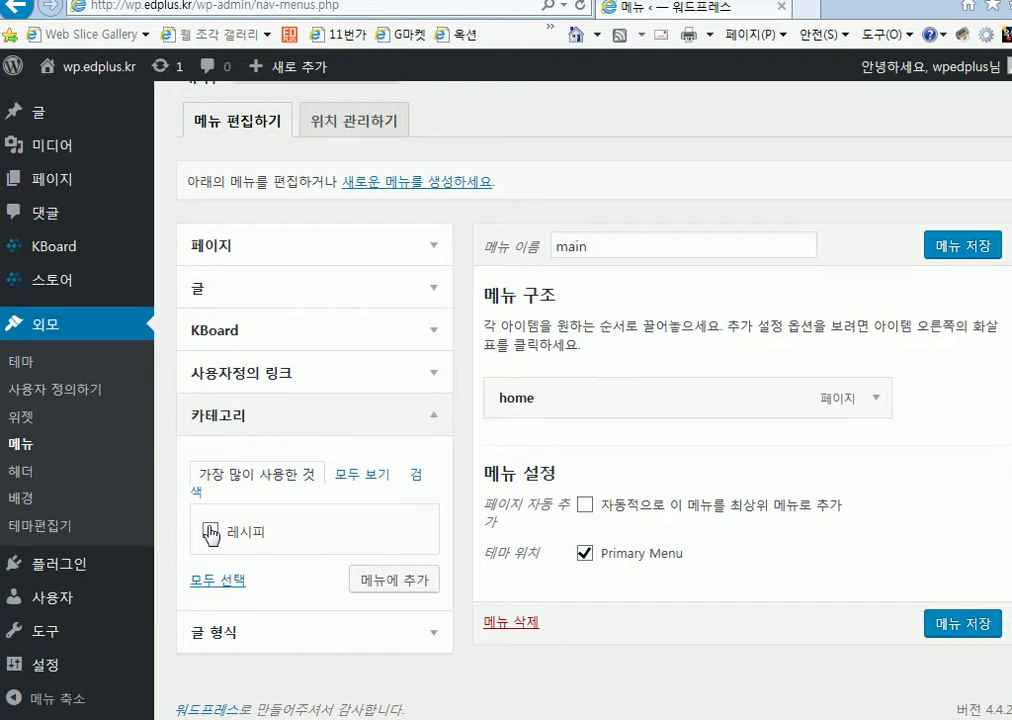
pyautogui.click(211, 531)
pyautogui.click(395, 580)
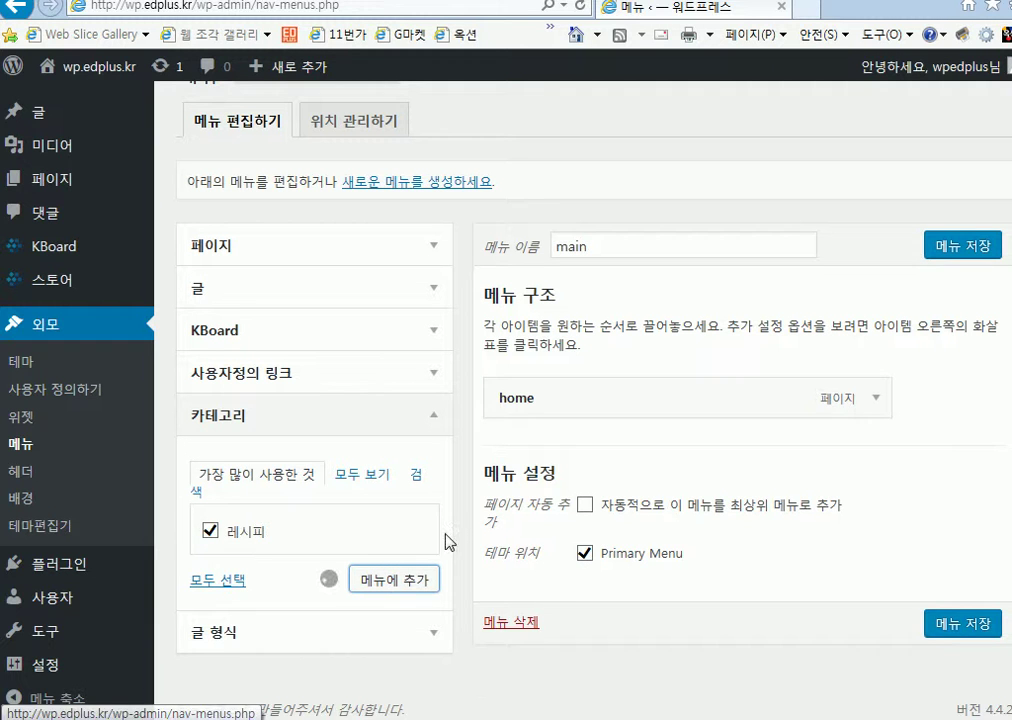
# - Add the categories 셰프와의 만남 and 영양과 재료 from the full category list to the menu main
pyautogui.click(378, 478)
pyautogui.click(282, 480)
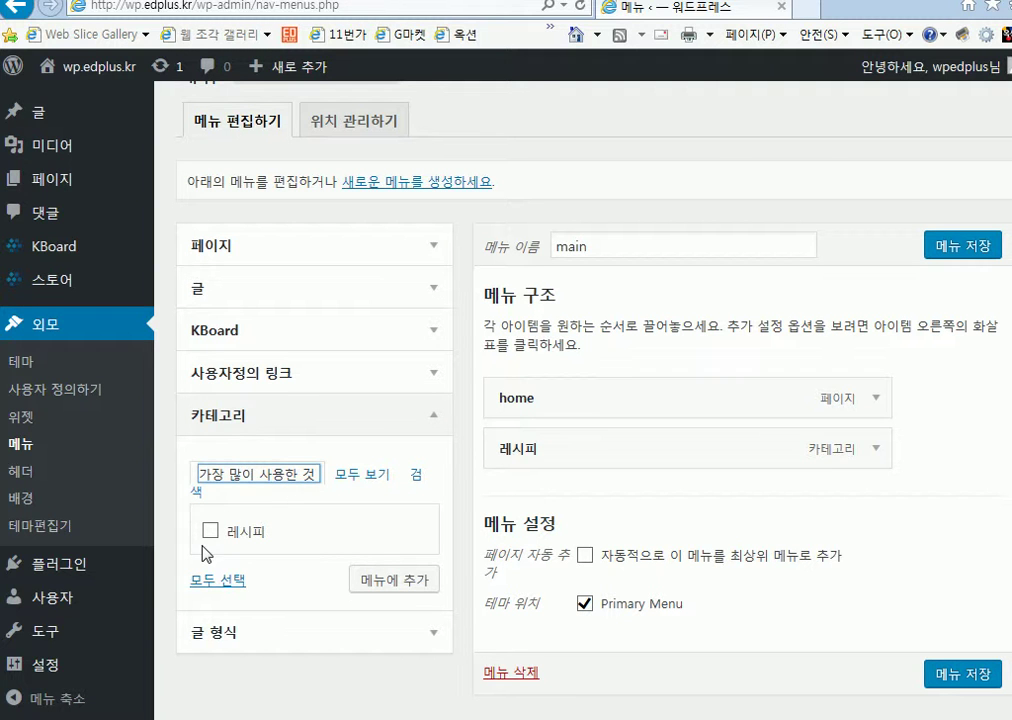
pyautogui.click(360, 475)
pyautogui.scroll(-1, 455, 521)
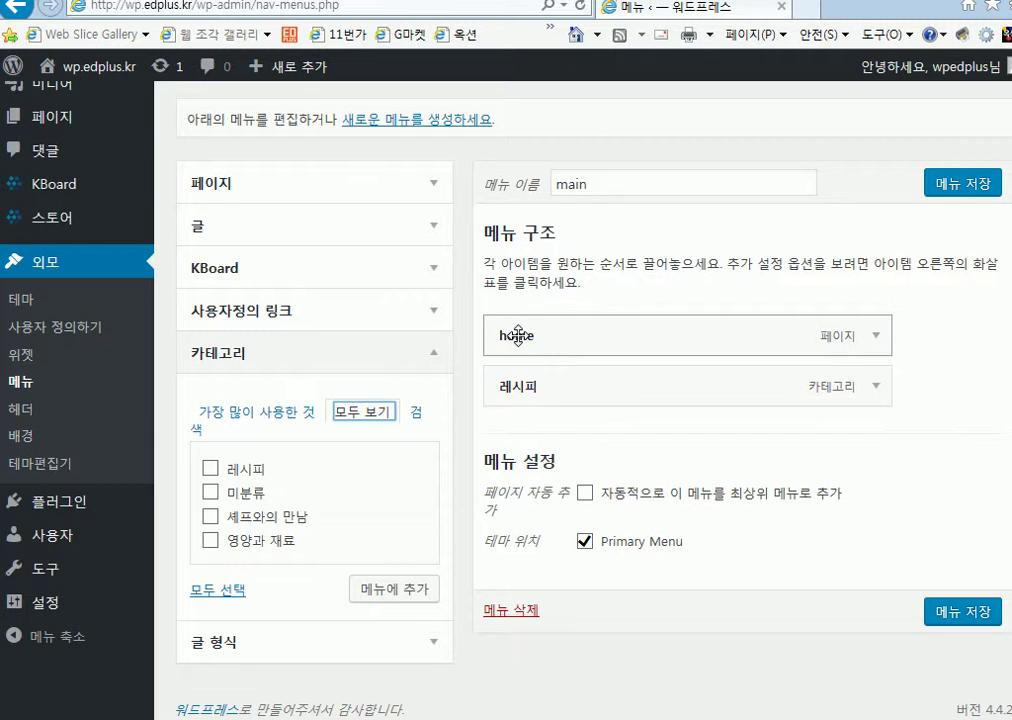
pyautogui.click(211, 517)
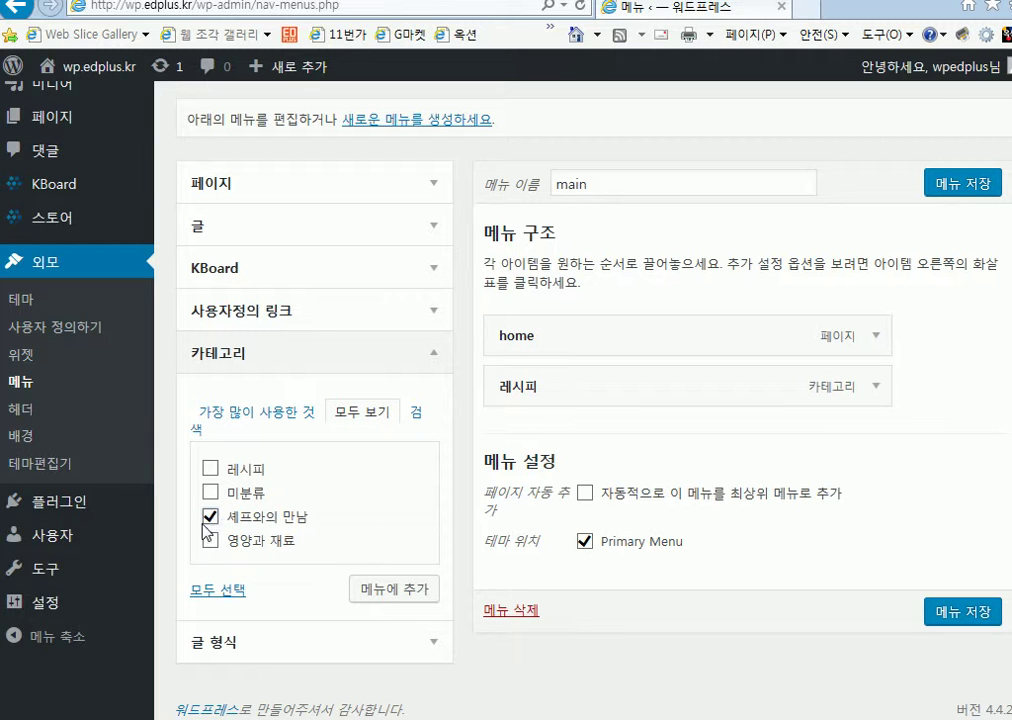
pyautogui.click(210, 543)
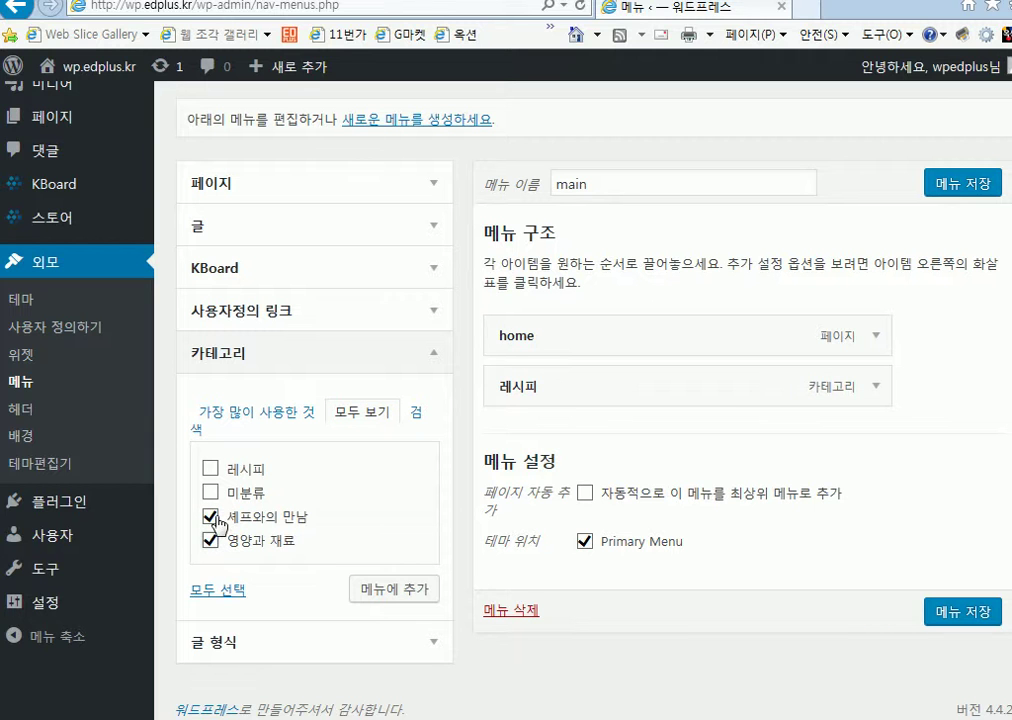
pyautogui.click(401, 589)
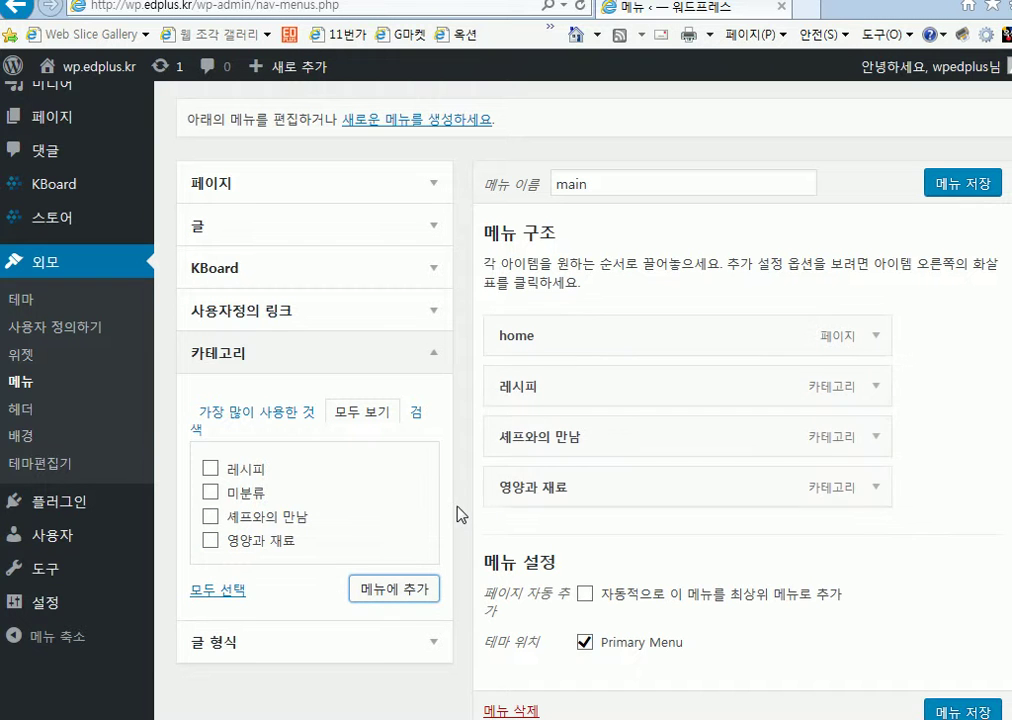
# - Move the menu item 영양과 재료 above 셰프와의 만남 and show the posts available for the menu
pyautogui.moveTo(650, 494); pyautogui.dragTo(600, 436)
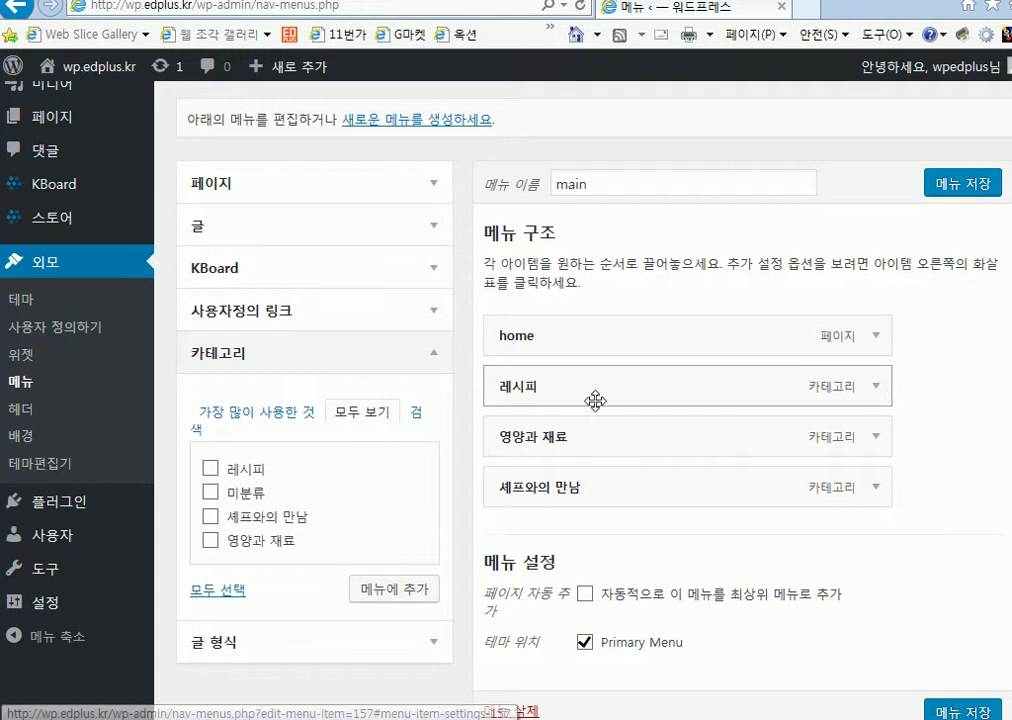
pyautogui.click(435, 232)
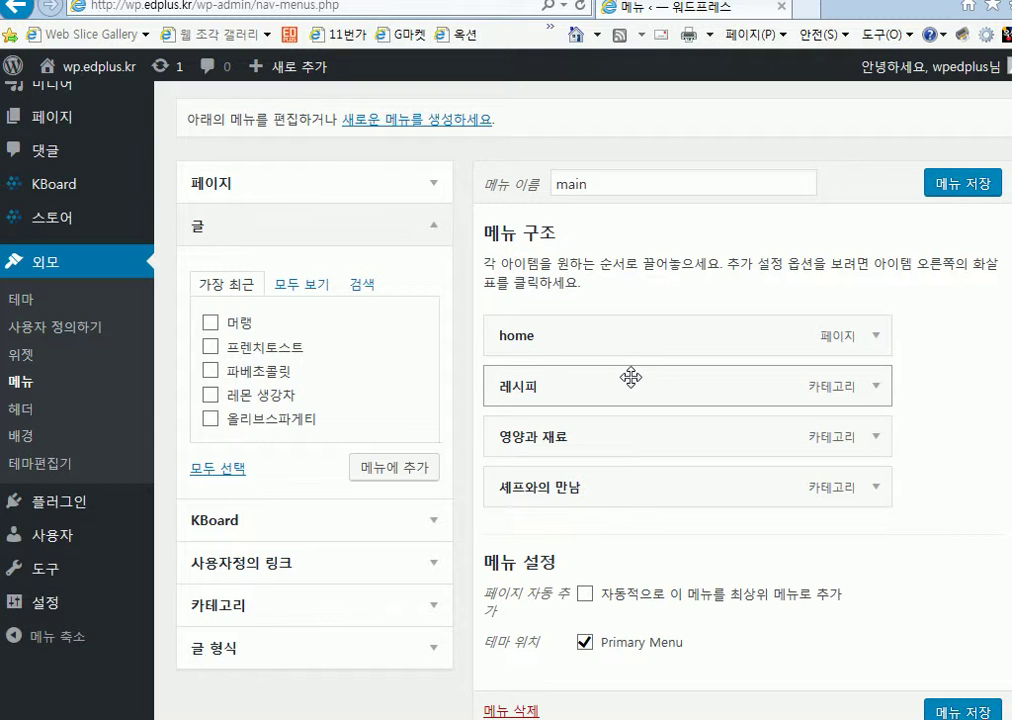
# - Save the menu main with its home page and three category items
pyautogui.scroll(-1, 967, 411)
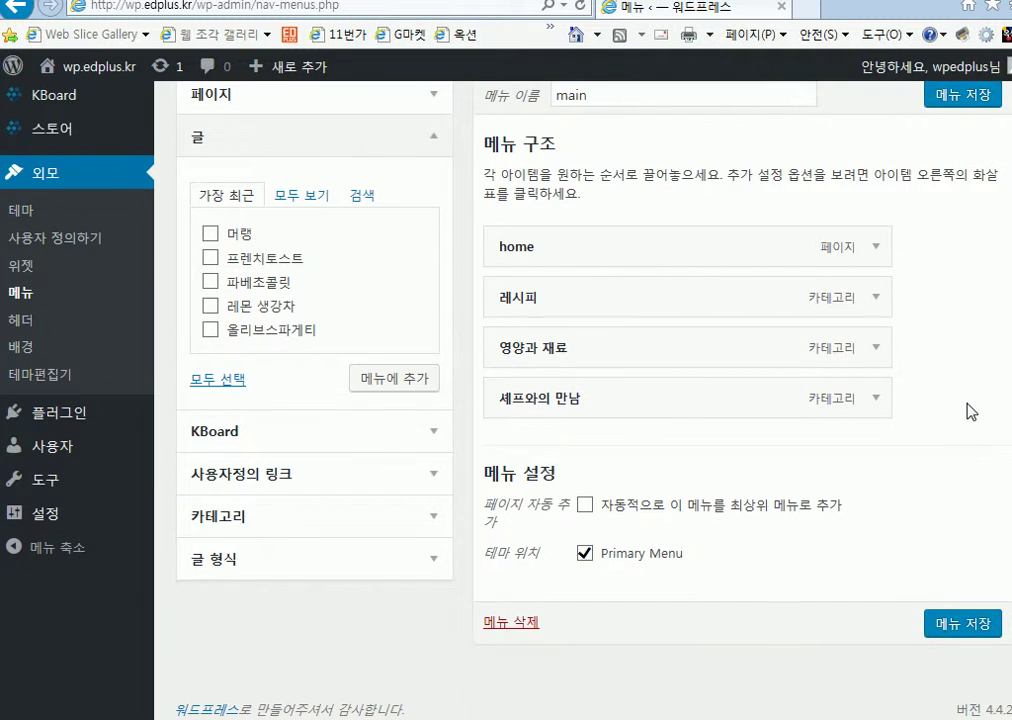
pyautogui.click(950, 620)
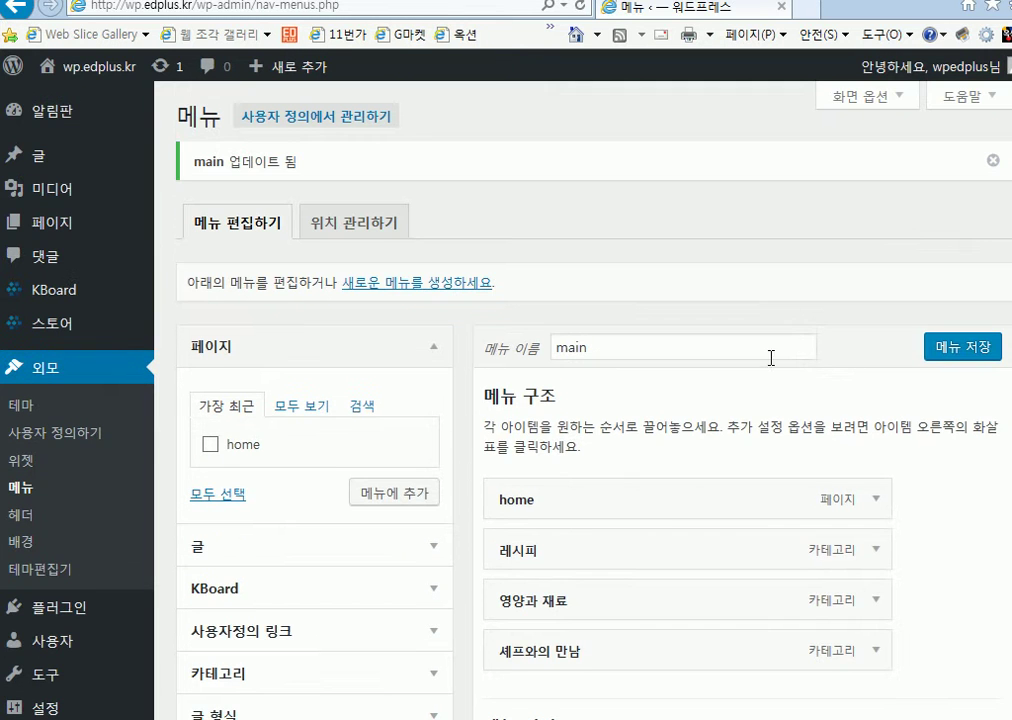
pyautogui.scroll(-2, 783, 355)
pyautogui.scroll(2, 783, 355)
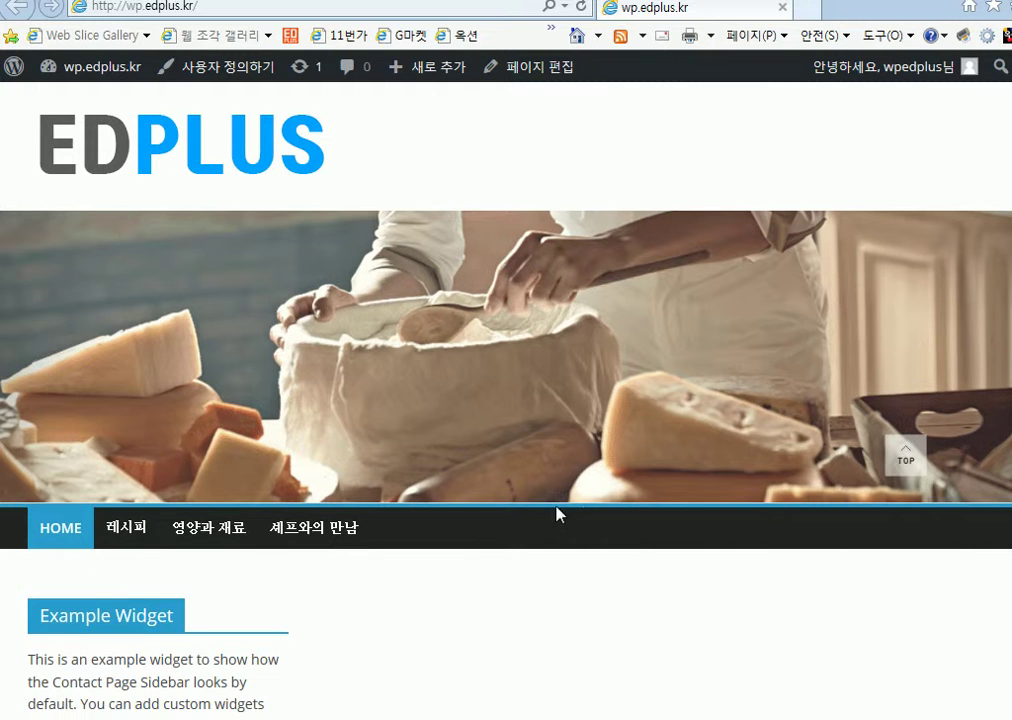
# - On the live site, open the category 레시피 from the main menu and look through its posts
pyautogui.click(128, 535)
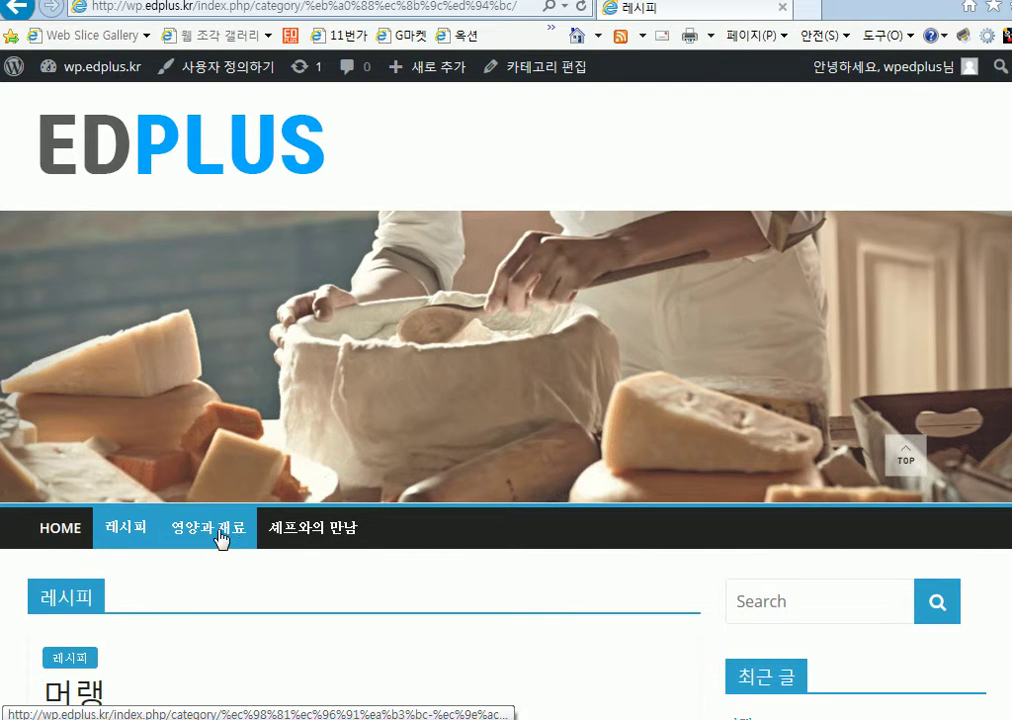
pyautogui.scroll(-2, 398, 525)
pyautogui.scroll(-7, 398, 525)
pyautogui.scroll(3, 398, 525)
pyautogui.scroll(5, 398, 525)
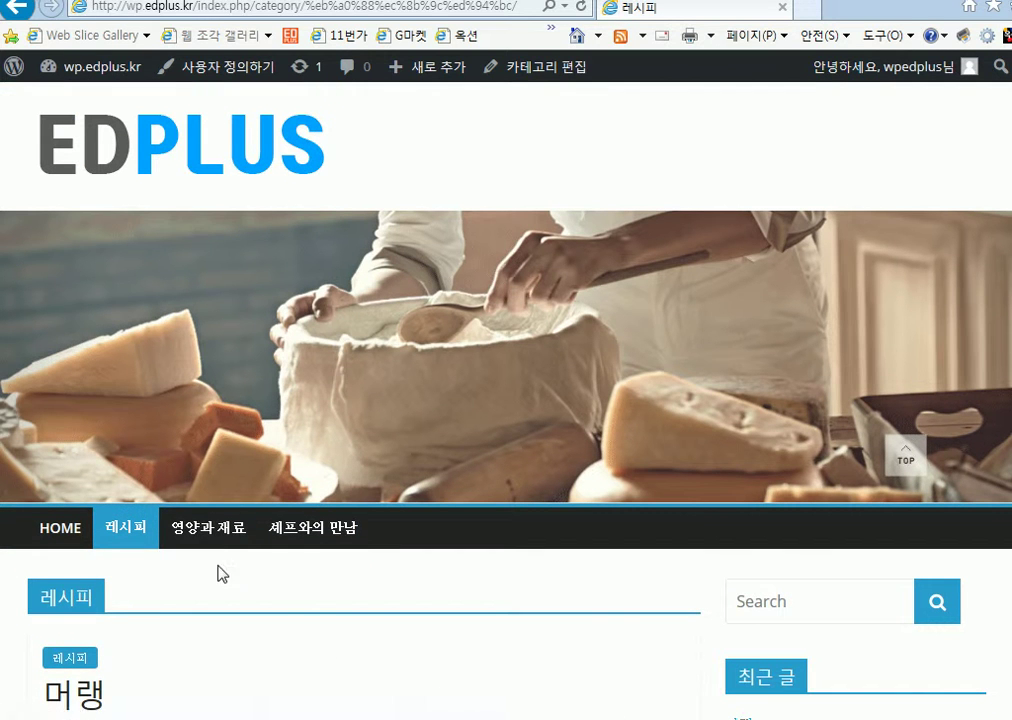
# - Test the main menu links 영양과 재료, 셰프와의 만남 and 레시피 on the live site and return to the home page
pyautogui.click(222, 548)
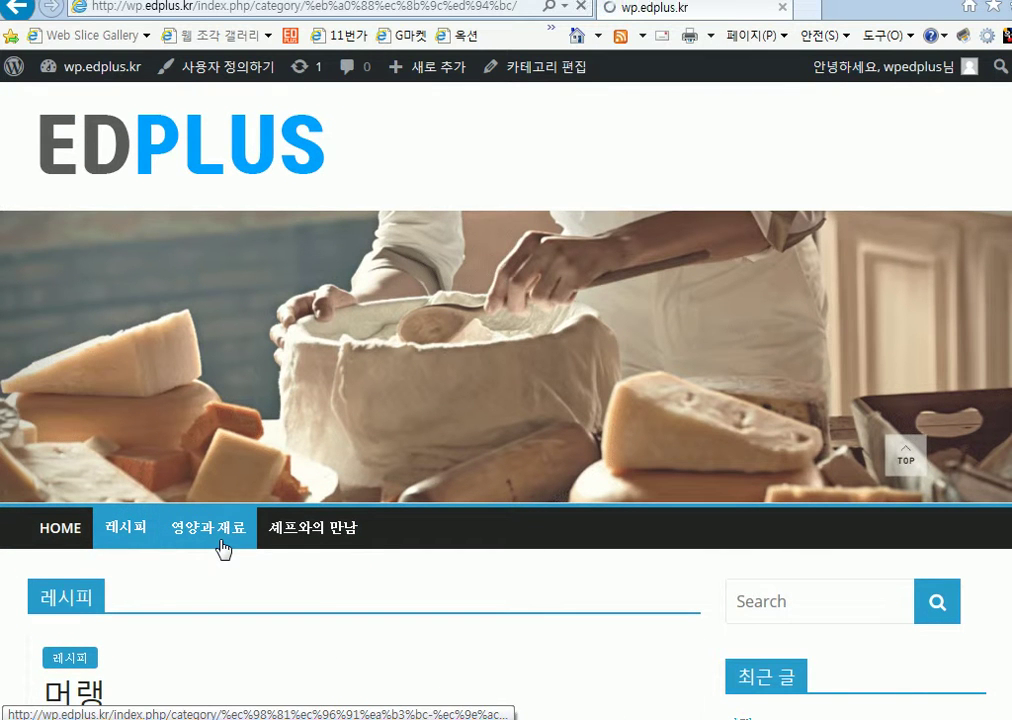
pyautogui.click(332, 538)
pyautogui.scroll(-3, 420, 537)
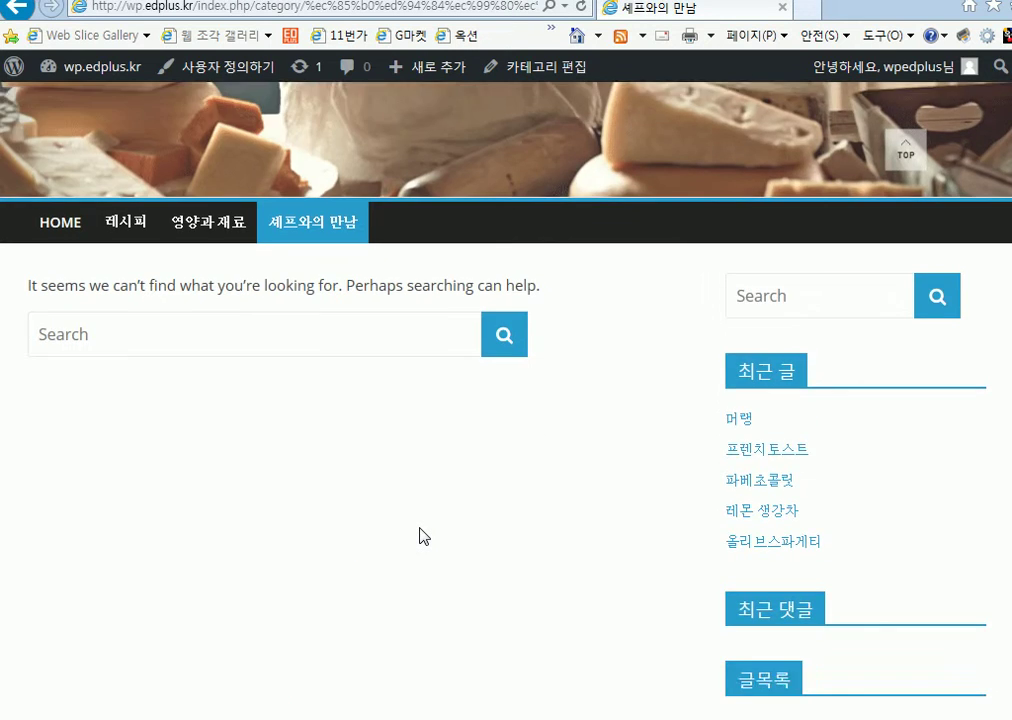
pyautogui.scroll(3, 419, 536)
pyautogui.click(208, 538)
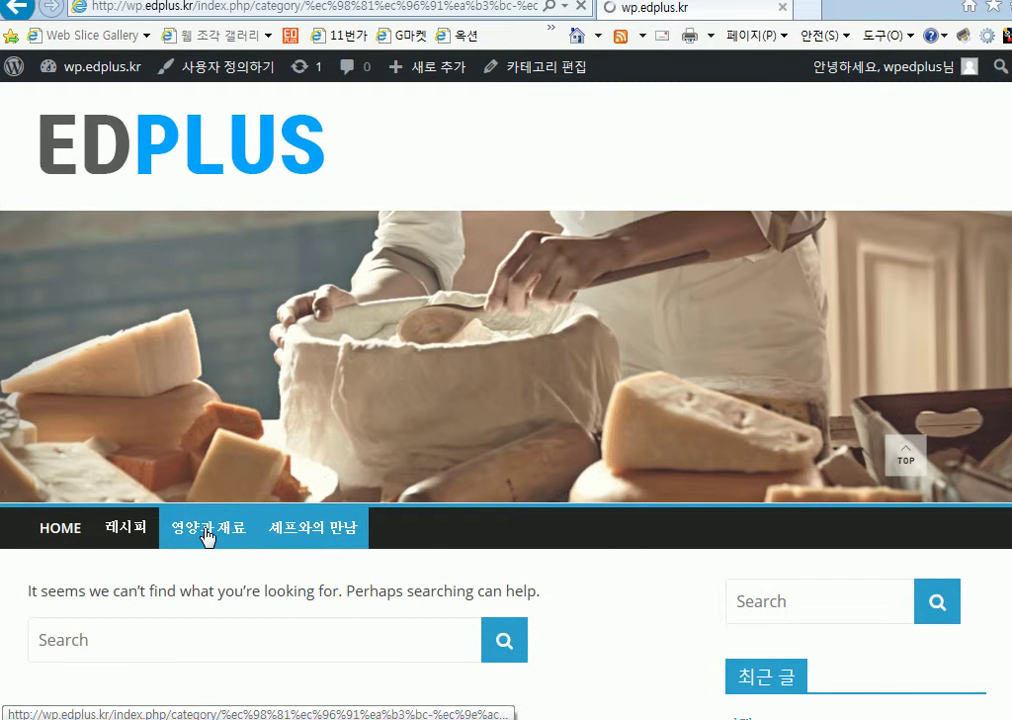
pyautogui.click(298, 538)
pyautogui.click(120, 530)
pyautogui.click(62, 528)
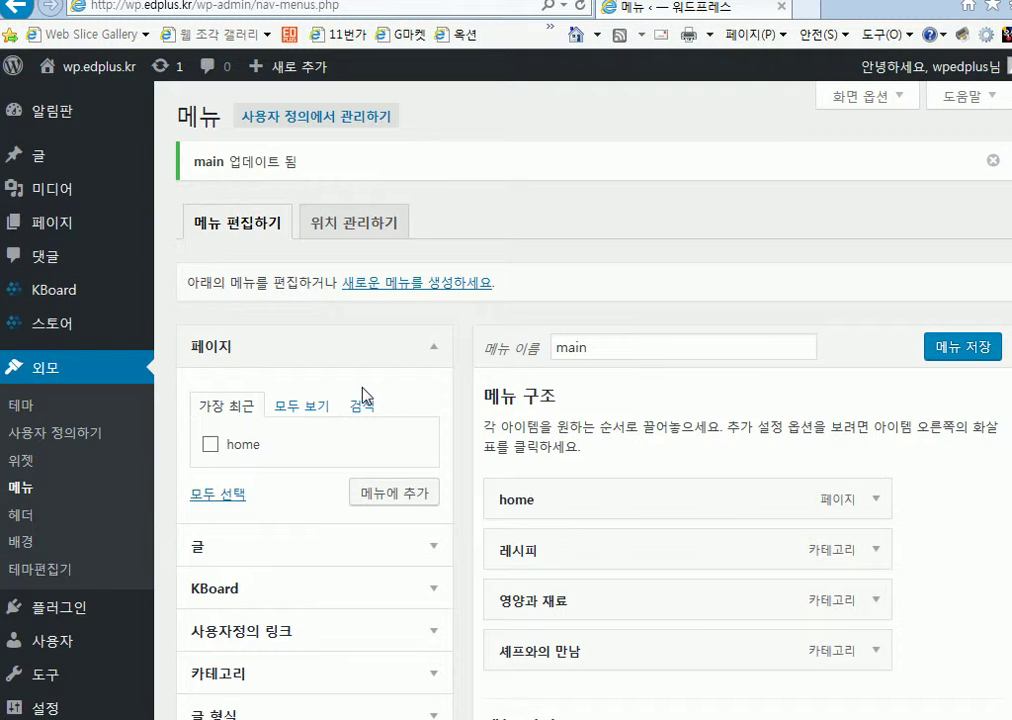
# - In the theme customizer's Header Options, show the home icon in the primary menu and publish the change
pyautogui.scroll(-2, 364, 396)
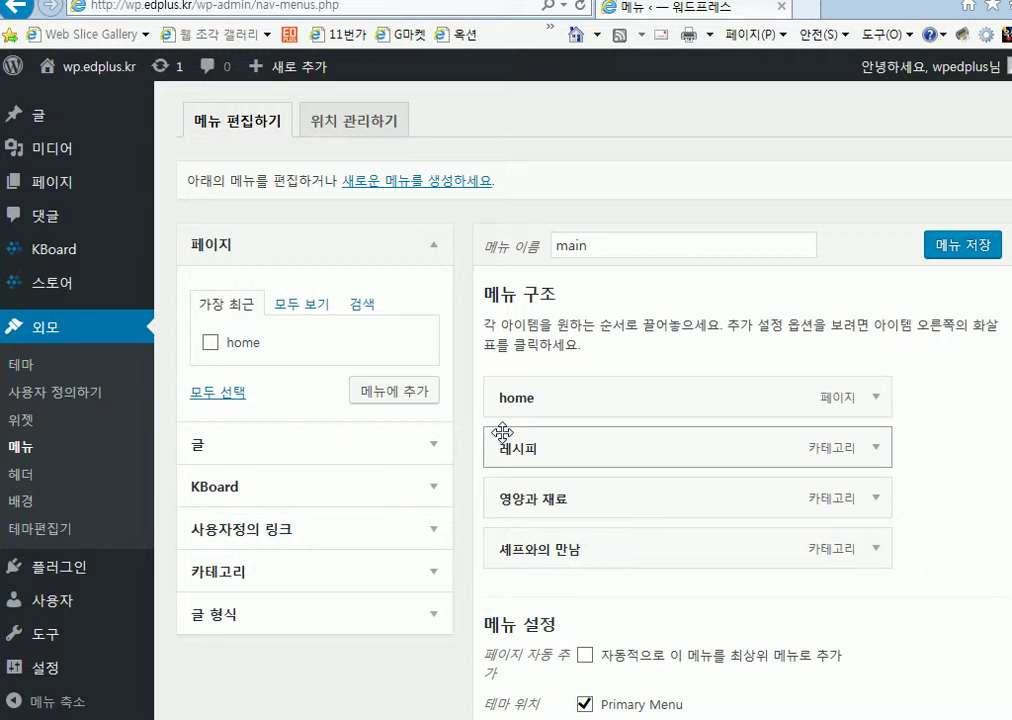
pyautogui.click(80, 393)
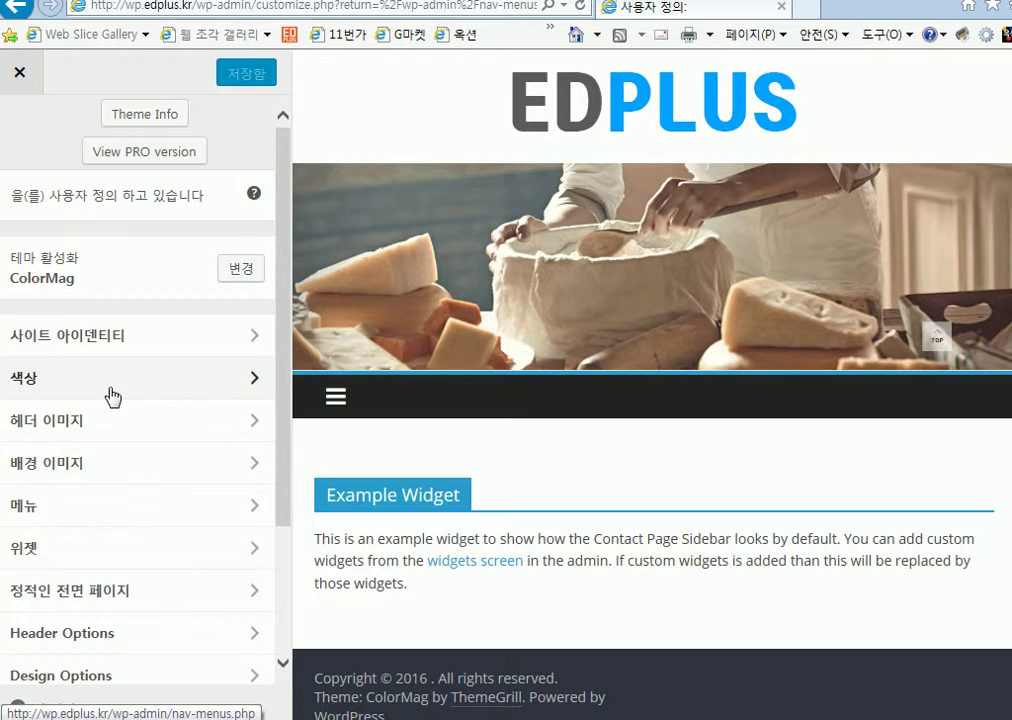
pyautogui.click(228, 636)
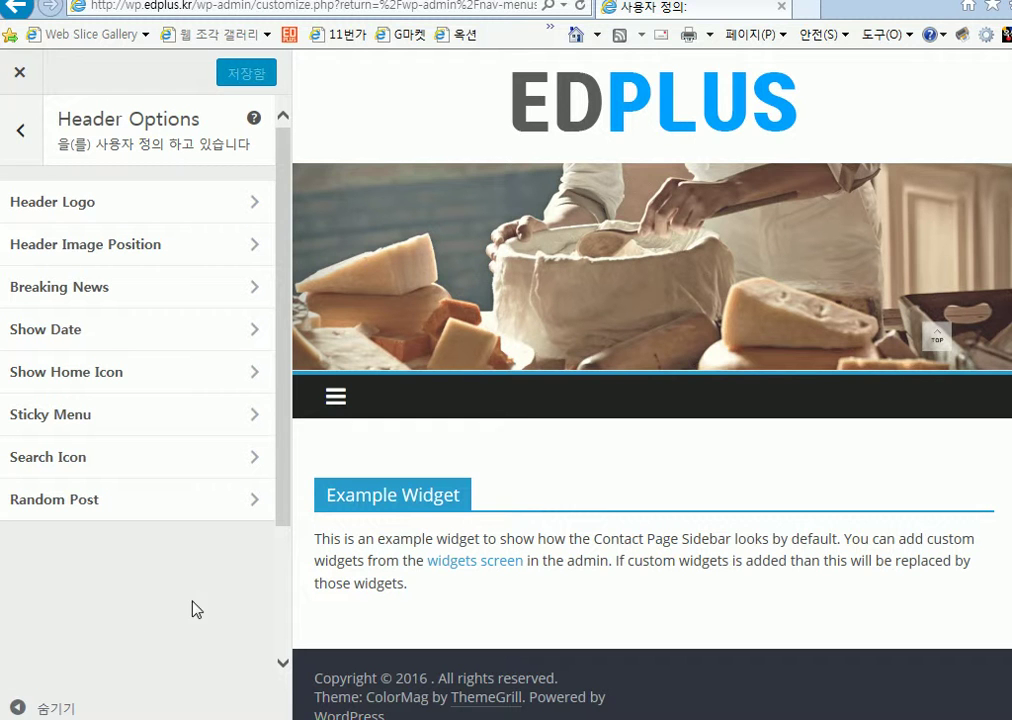
pyautogui.click(164, 381)
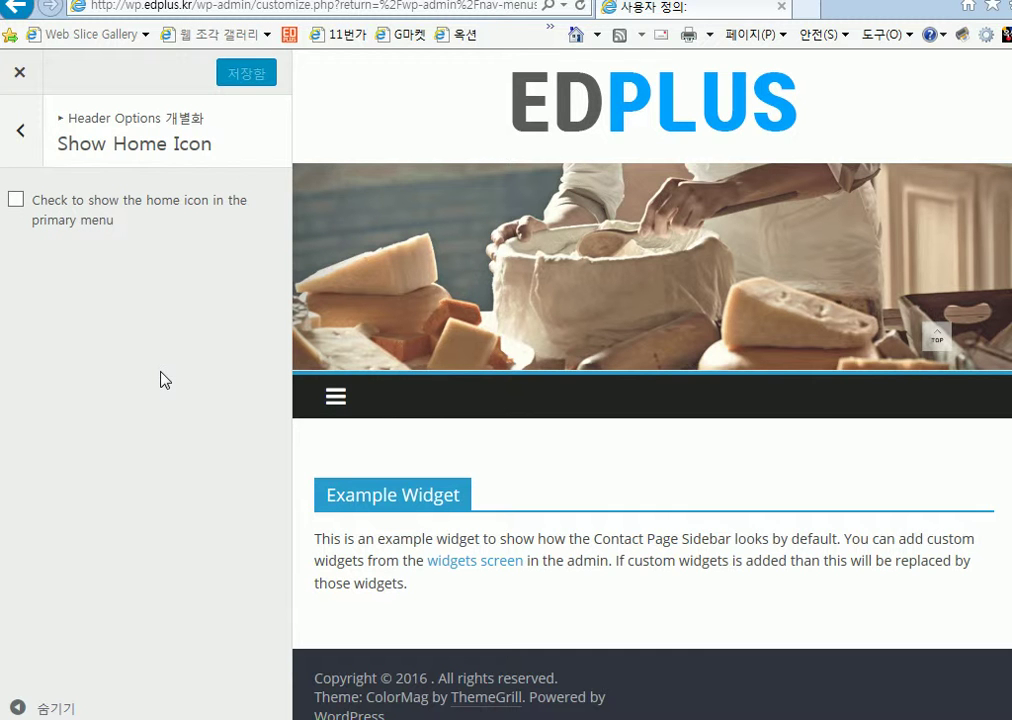
pyautogui.click(16, 199)
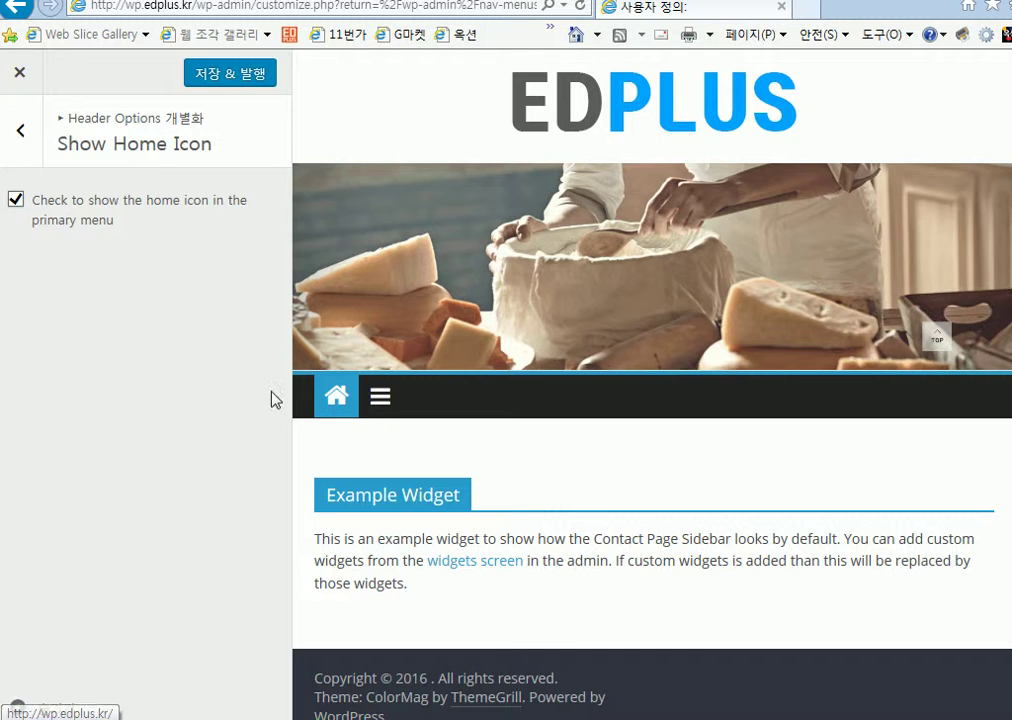
pyautogui.click(240, 86)
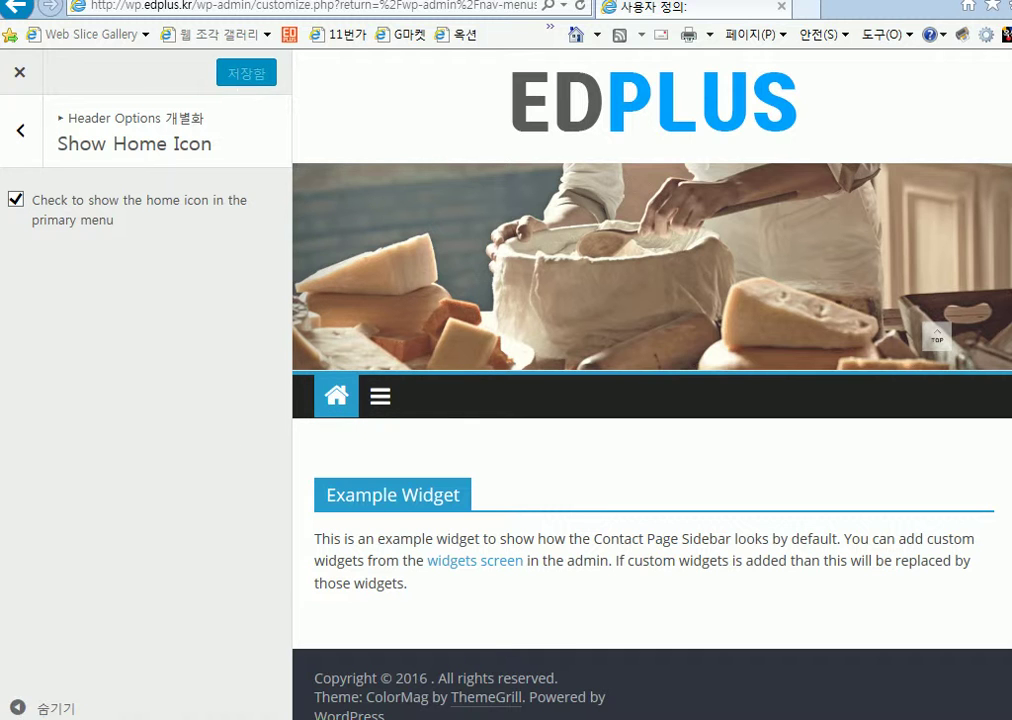
pyautogui.click(19, 72)
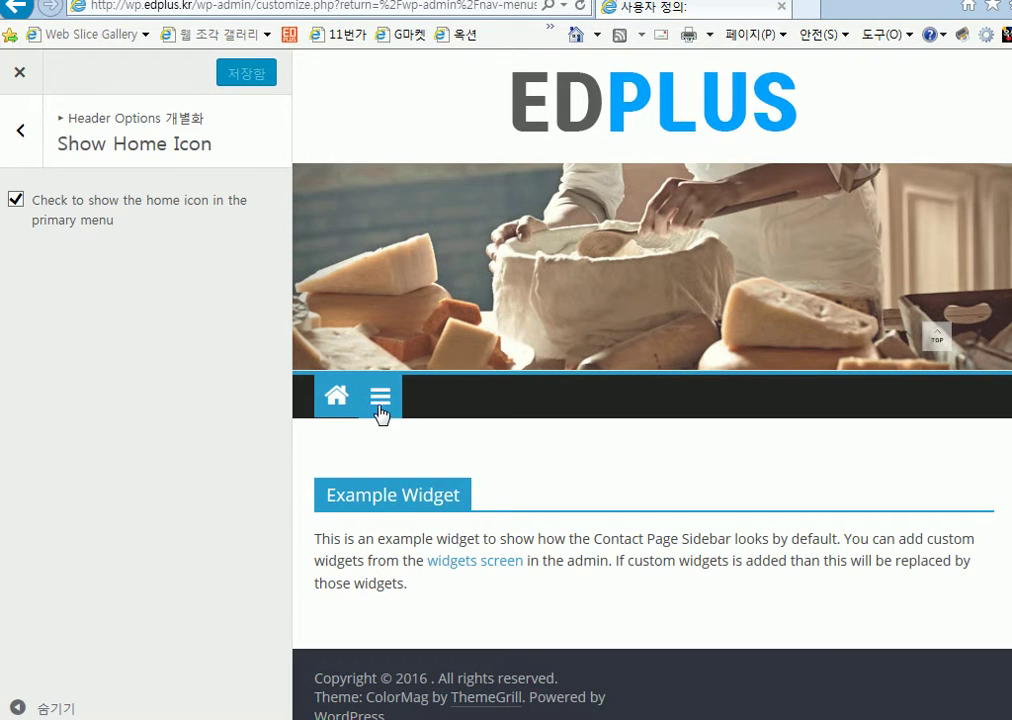
# - Expand and collapse the compact menu in the customizer preview to check its entries
pyautogui.click(380, 405)
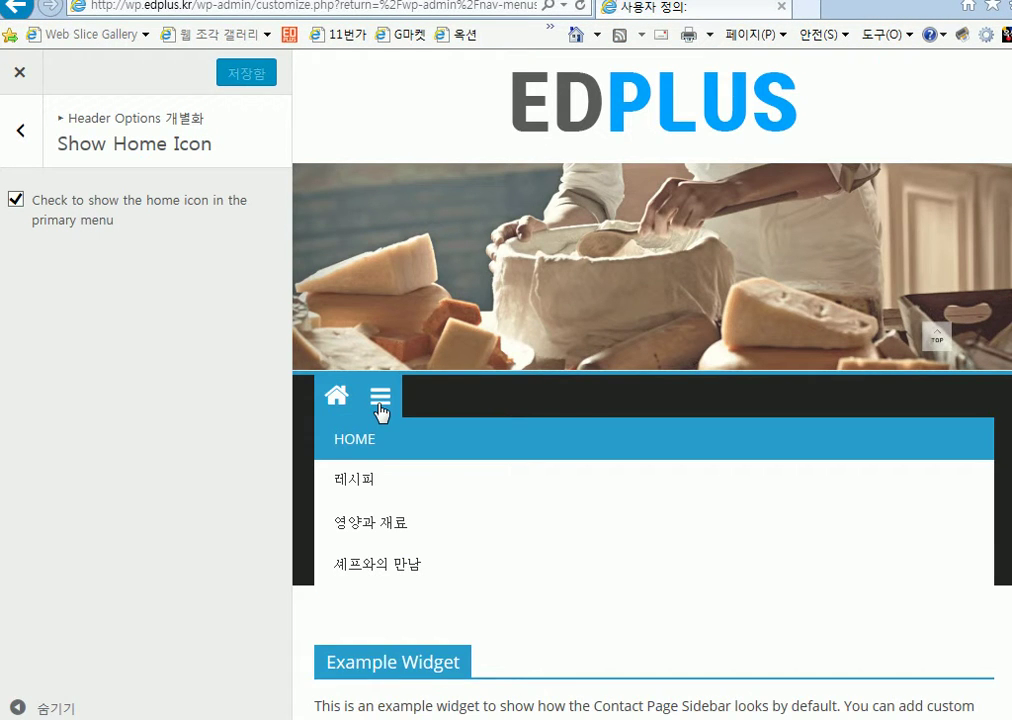
pyautogui.click(381, 405)
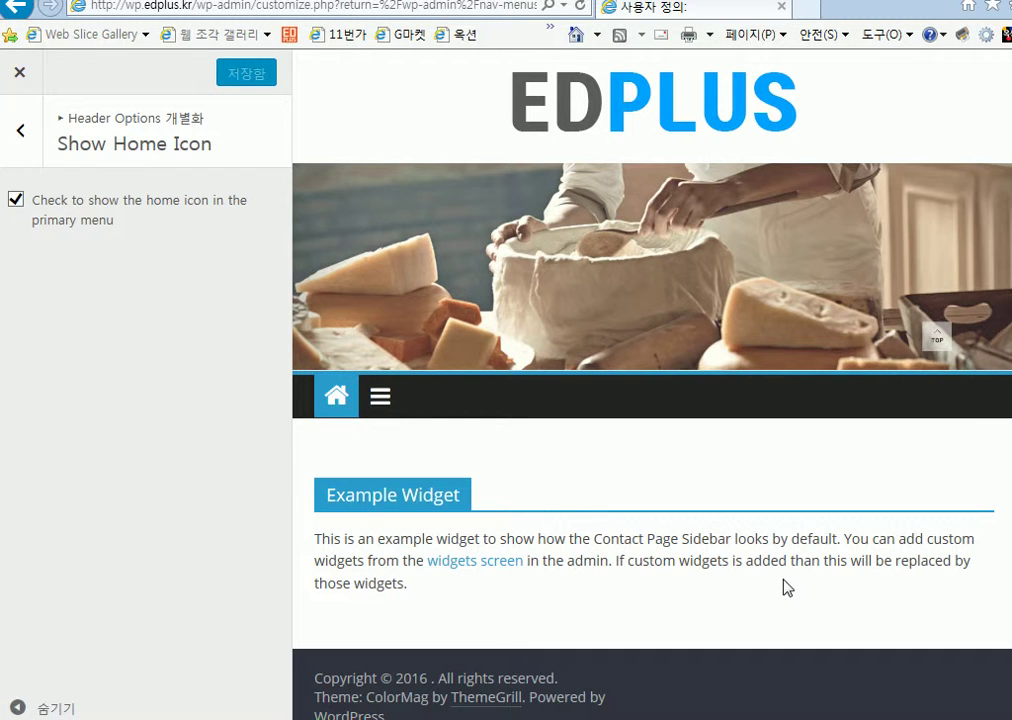
pyautogui.click(387, 410)
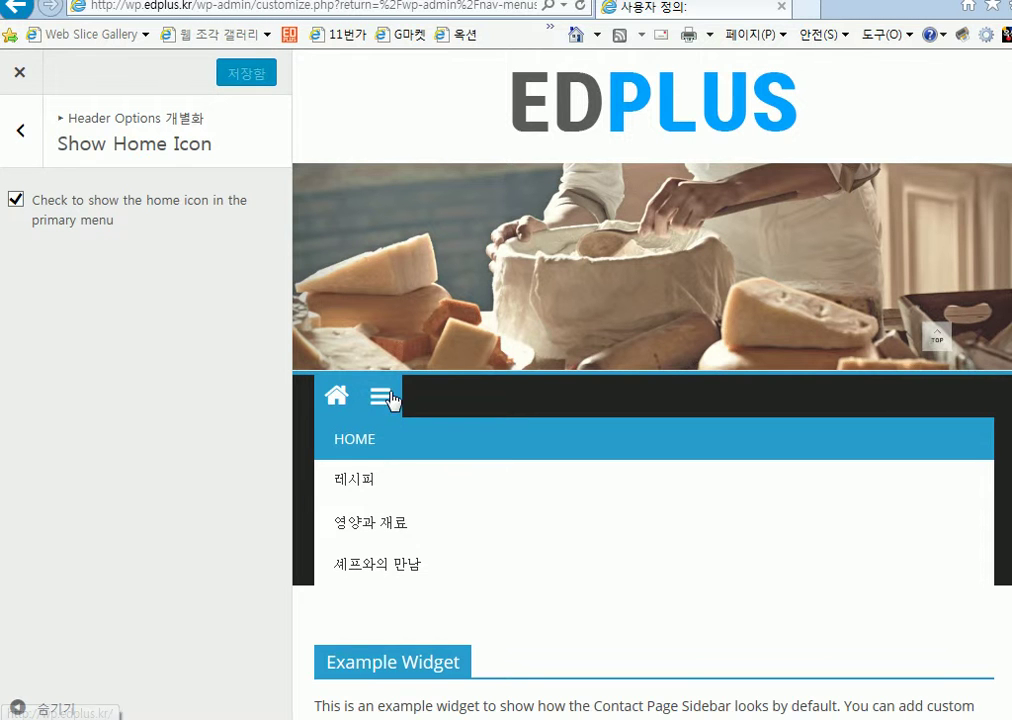
pyautogui.click(390, 398)
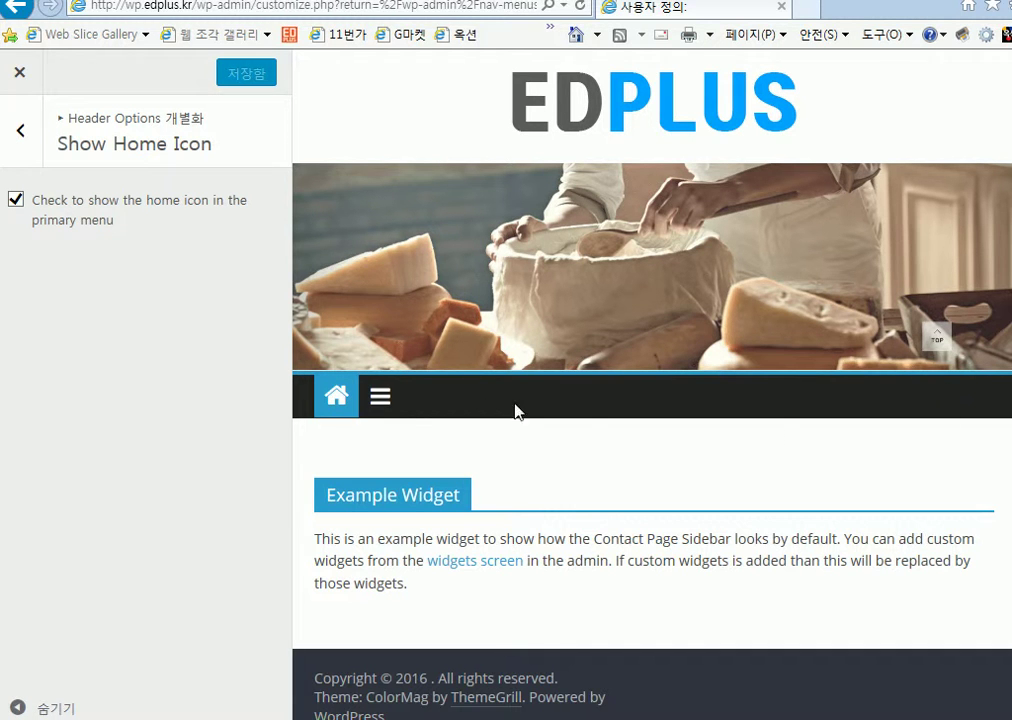
pyautogui.click(391, 408)
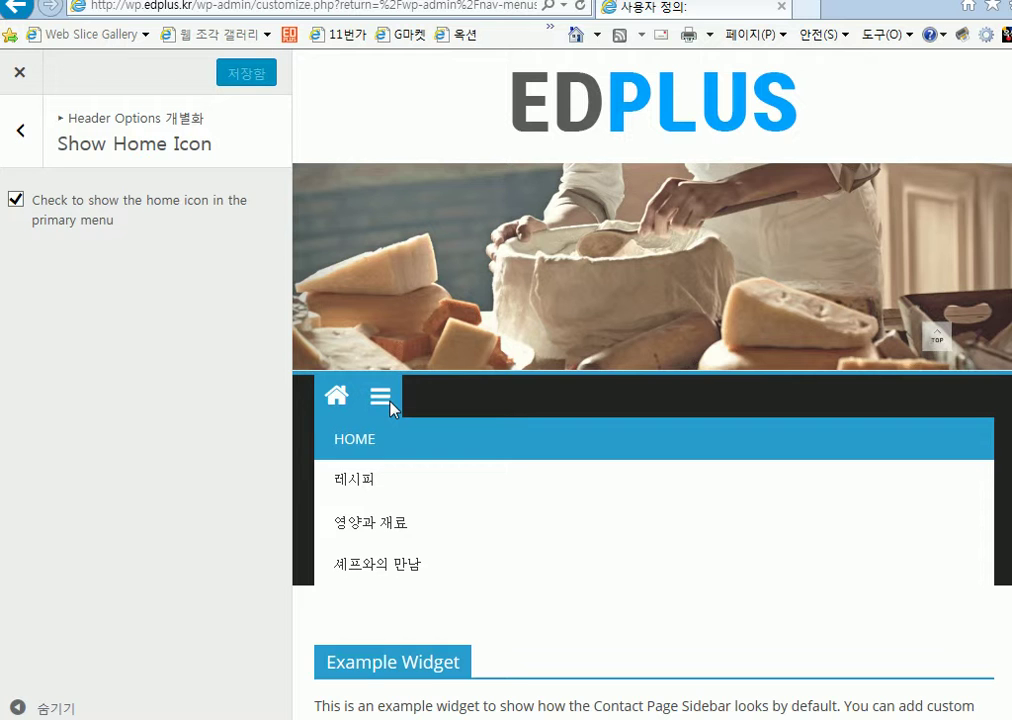
pyautogui.click(380, 400)
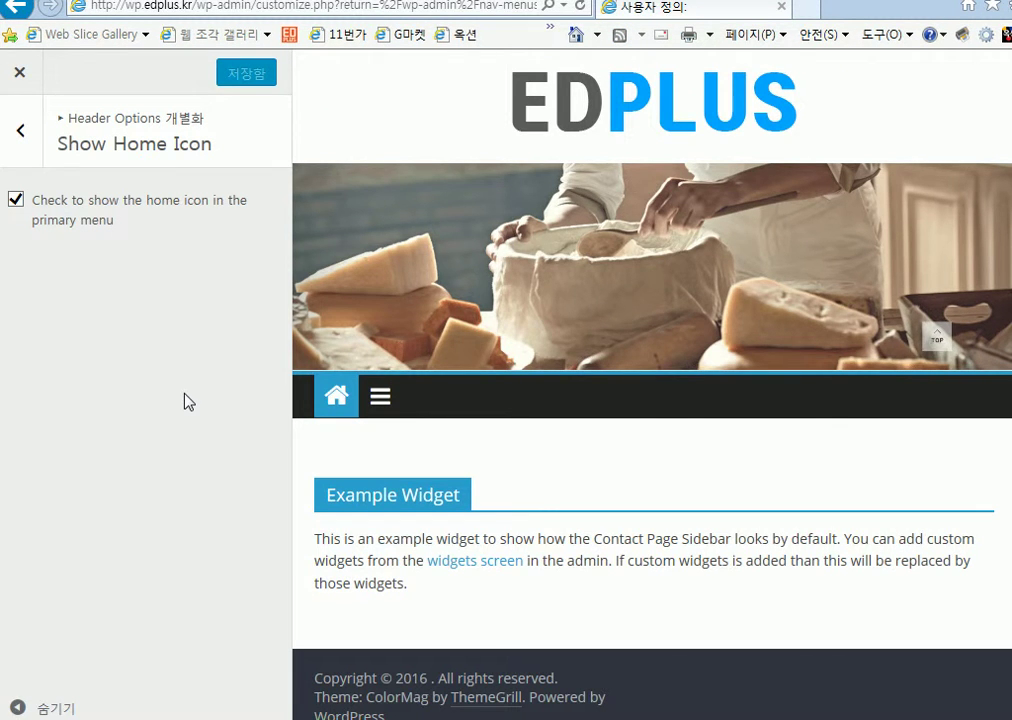
# - Open the Header Image Position settings and preview the image above the site title, at the default position and below the primary menu
pyautogui.click(29, 151)
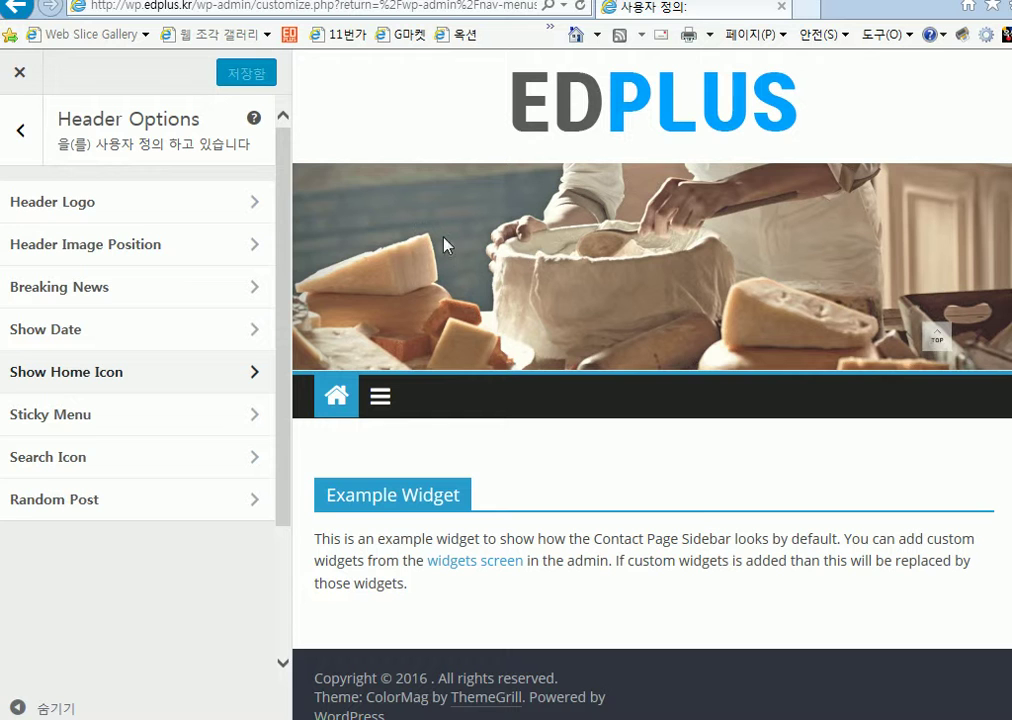
pyautogui.click(247, 242)
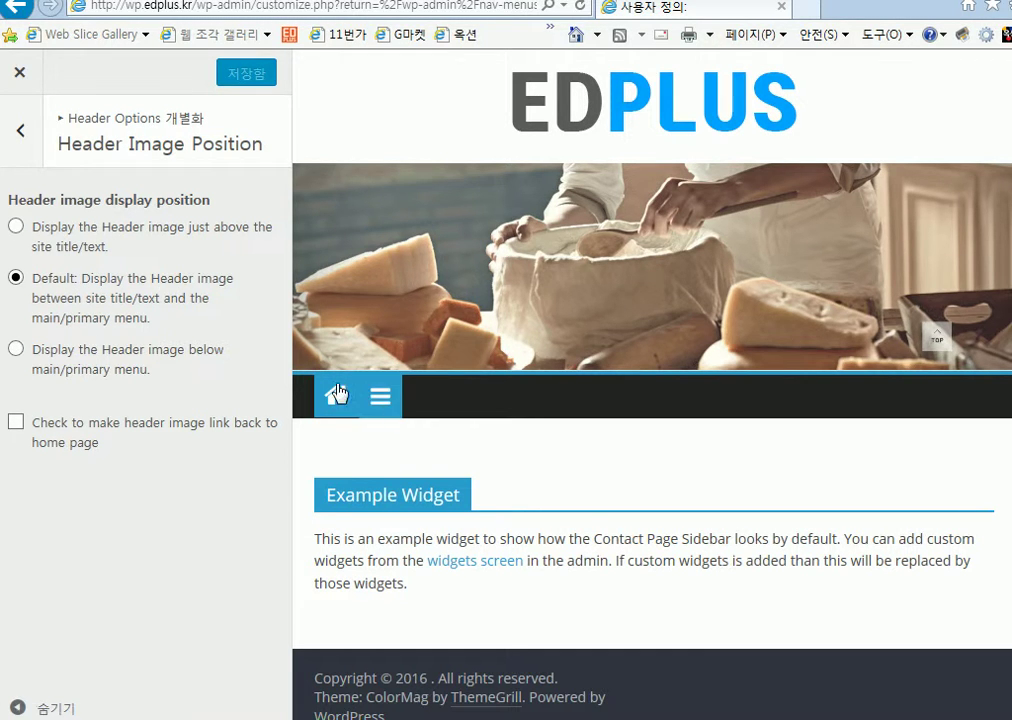
pyautogui.click(16, 227)
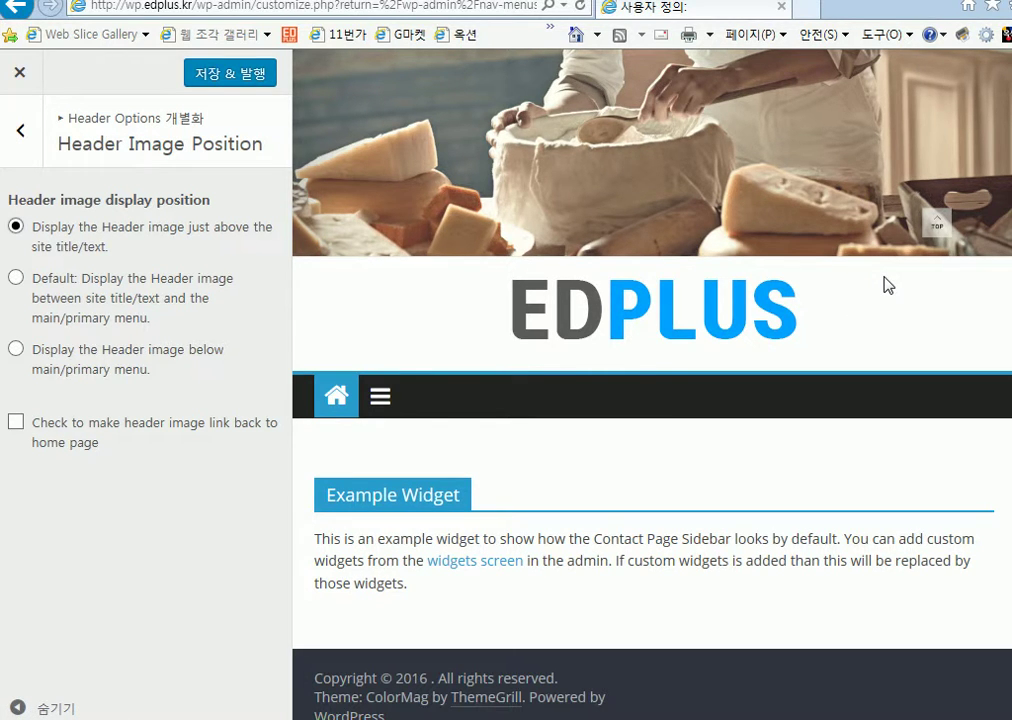
pyautogui.click(16, 278)
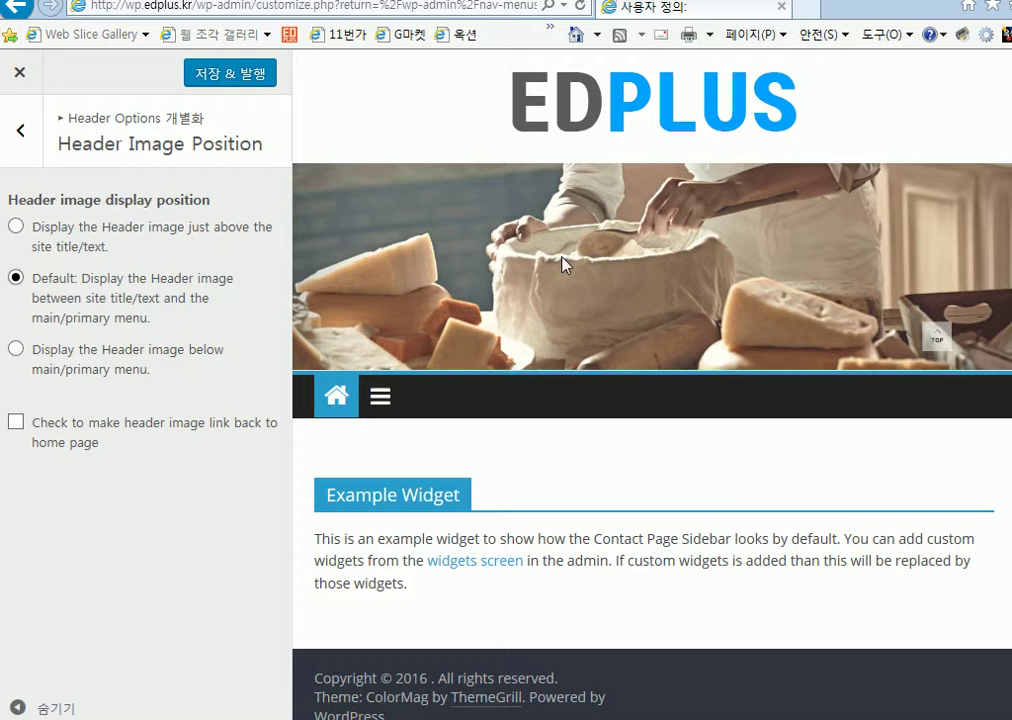
pyautogui.click(16, 349)
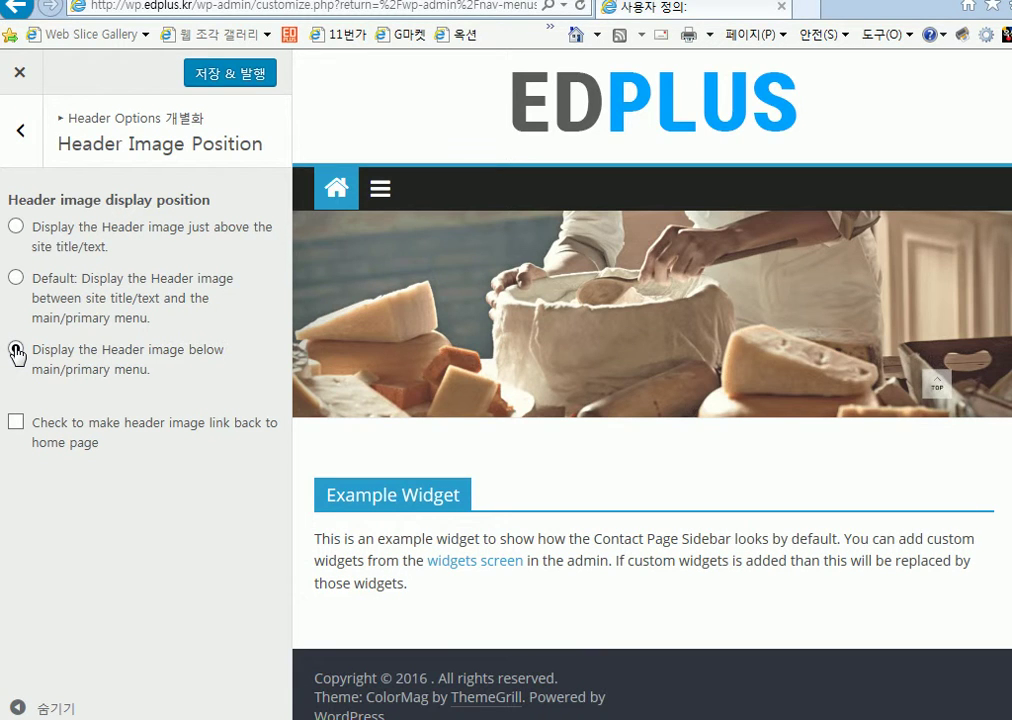
# - Display the header image below the main/primary menu, publish the change and reload the live site
pyautogui.click(16, 280)
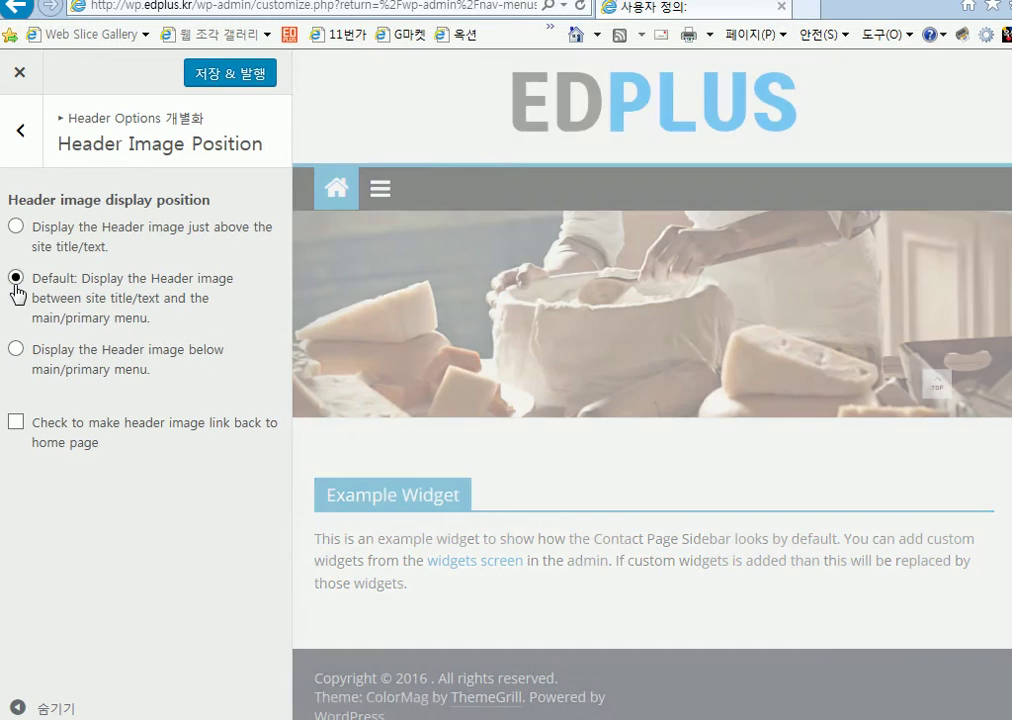
pyautogui.click(20, 353)
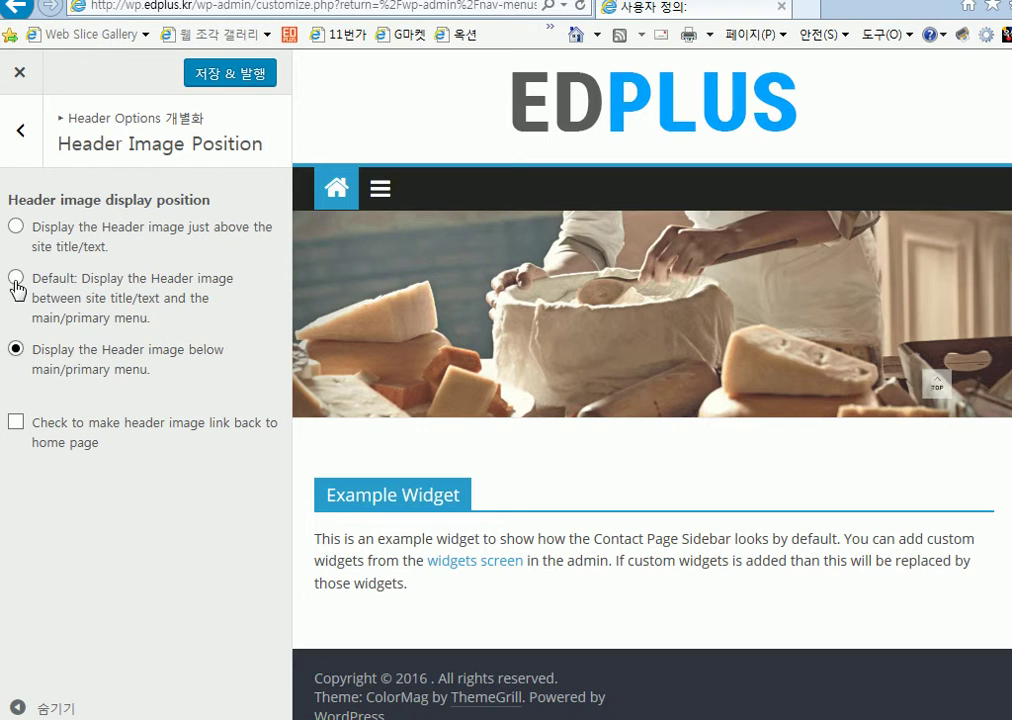
pyautogui.click(200, 71)
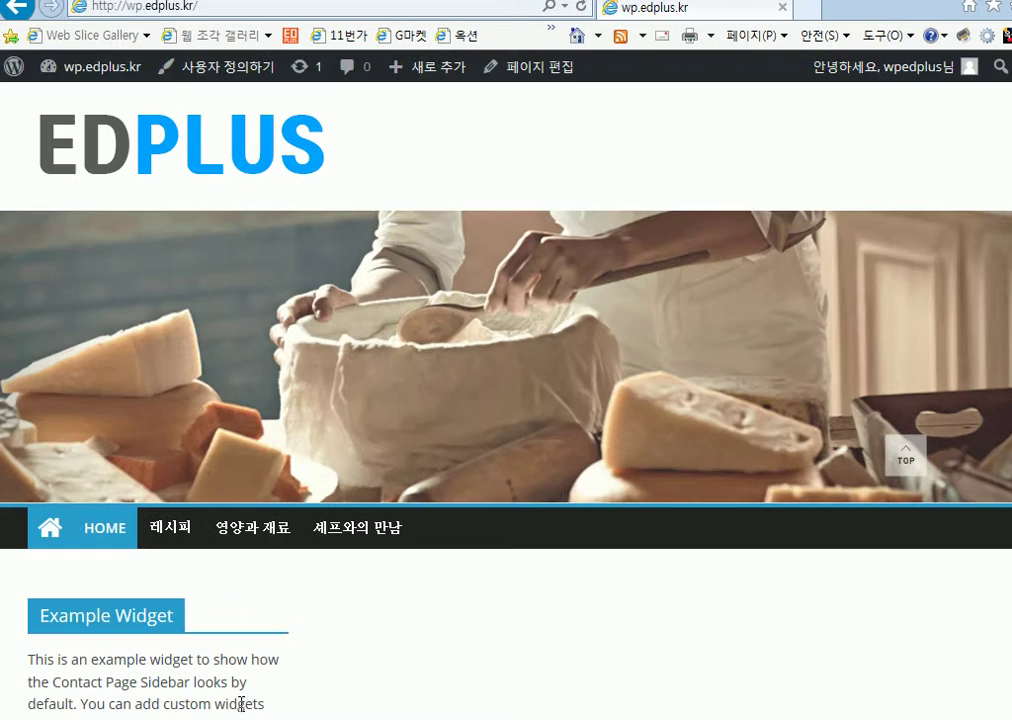
pyautogui.press('F5')
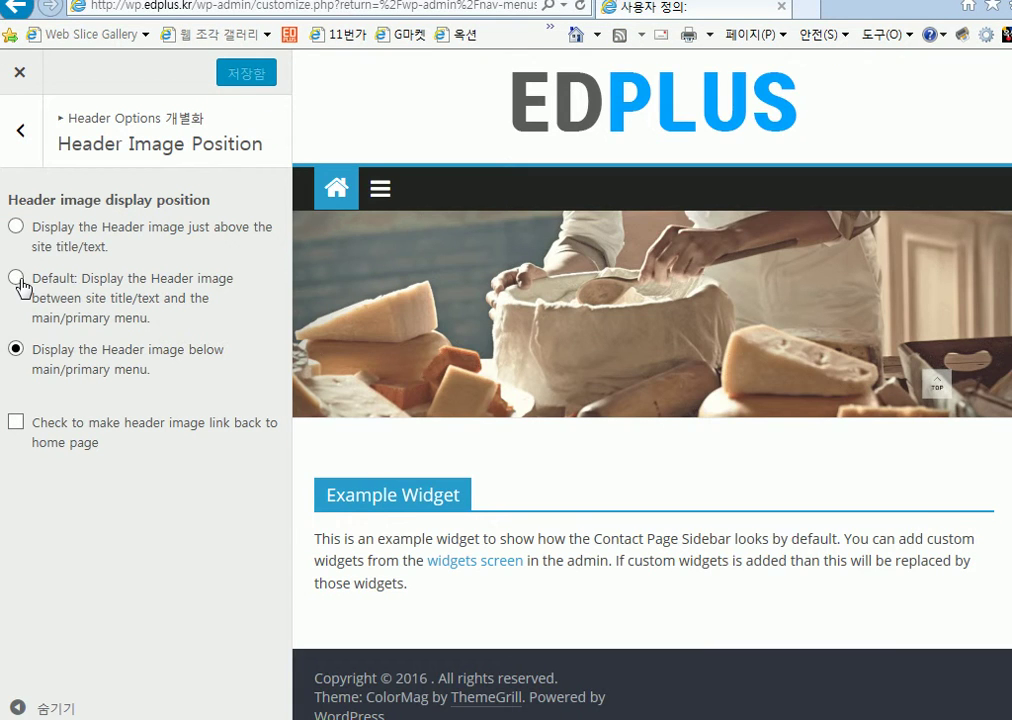
# - Set the header image to the default position between site title and primary menu, publish it and reload the live site
pyautogui.click(16, 279)
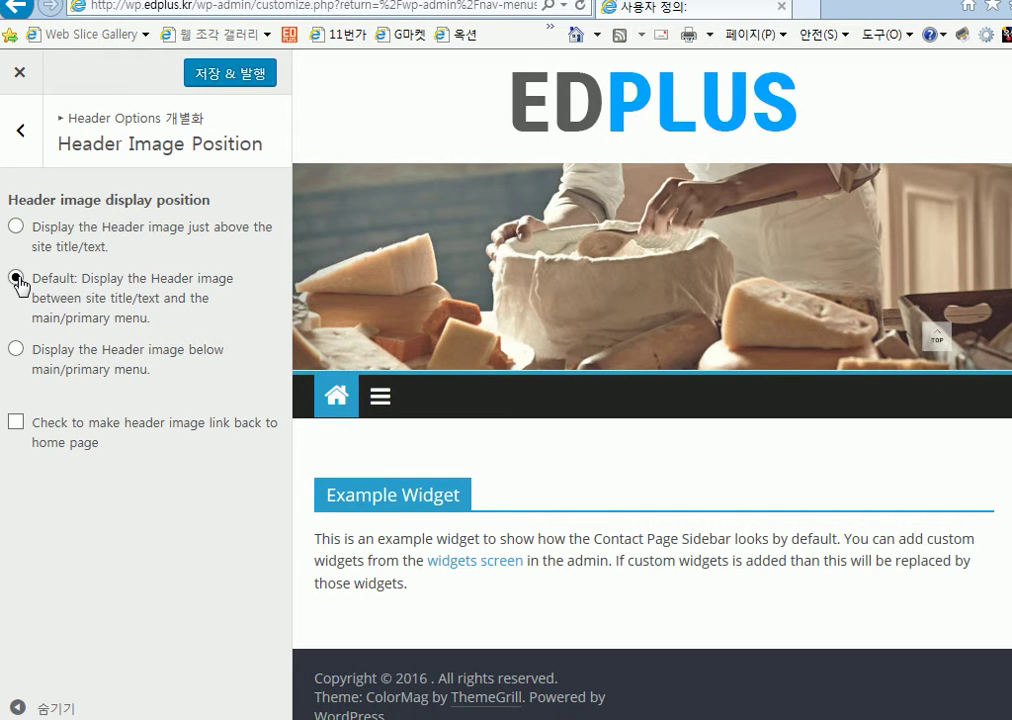
pyautogui.click(215, 80)
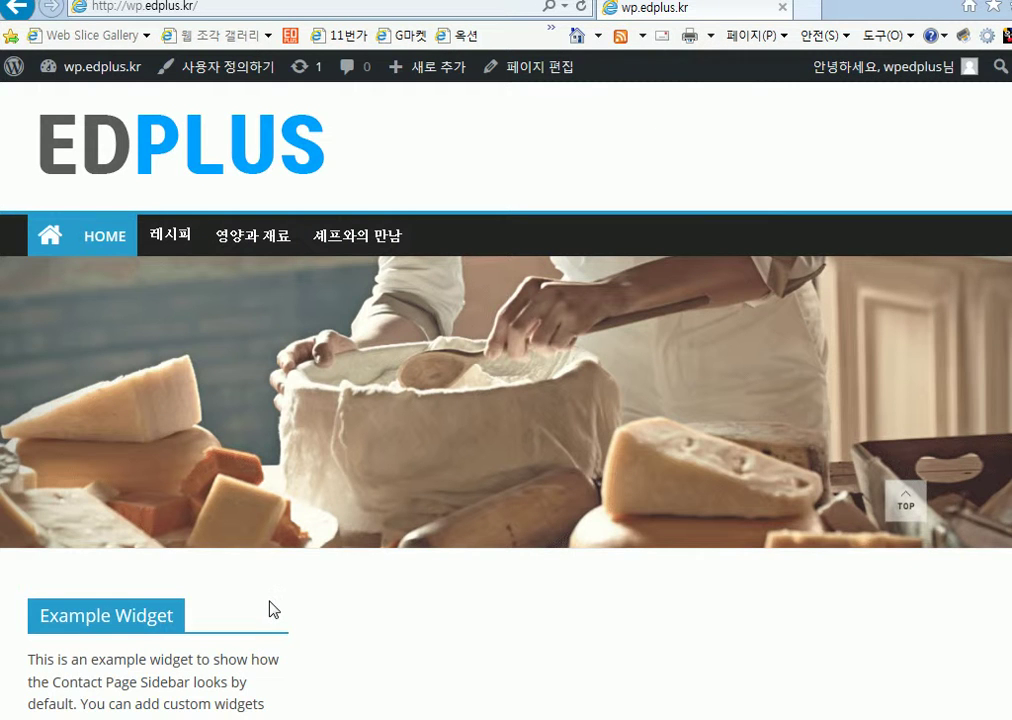
pyautogui.press('F5')
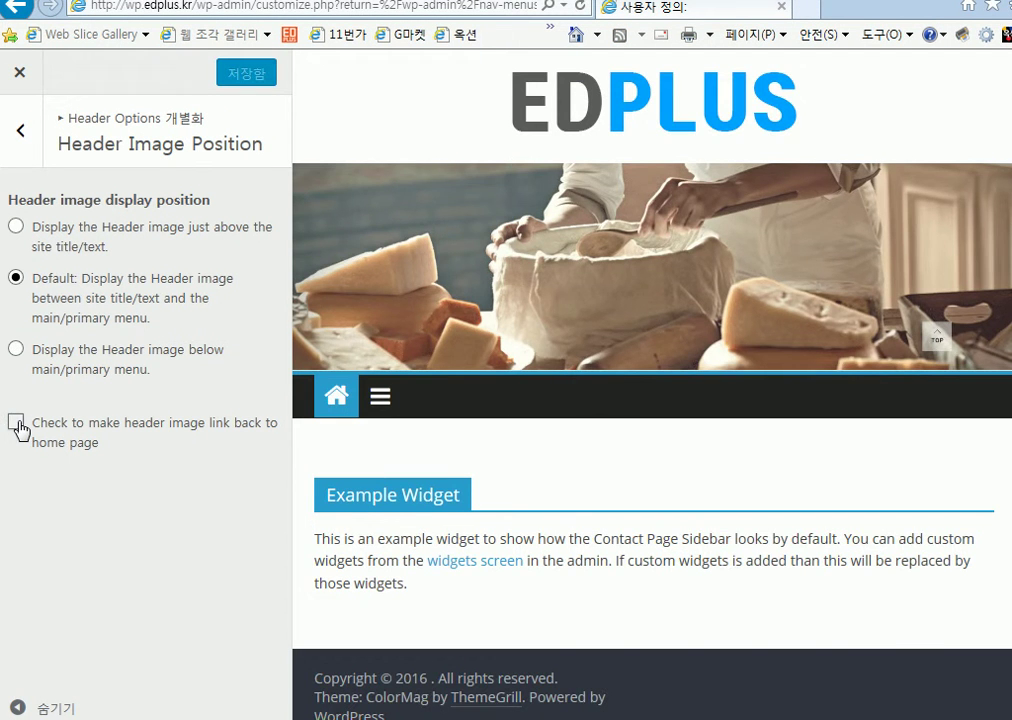
# - Publish the header image with its link back to the home page enabled, and publish again with the link disabled
pyautogui.click(17, 423)
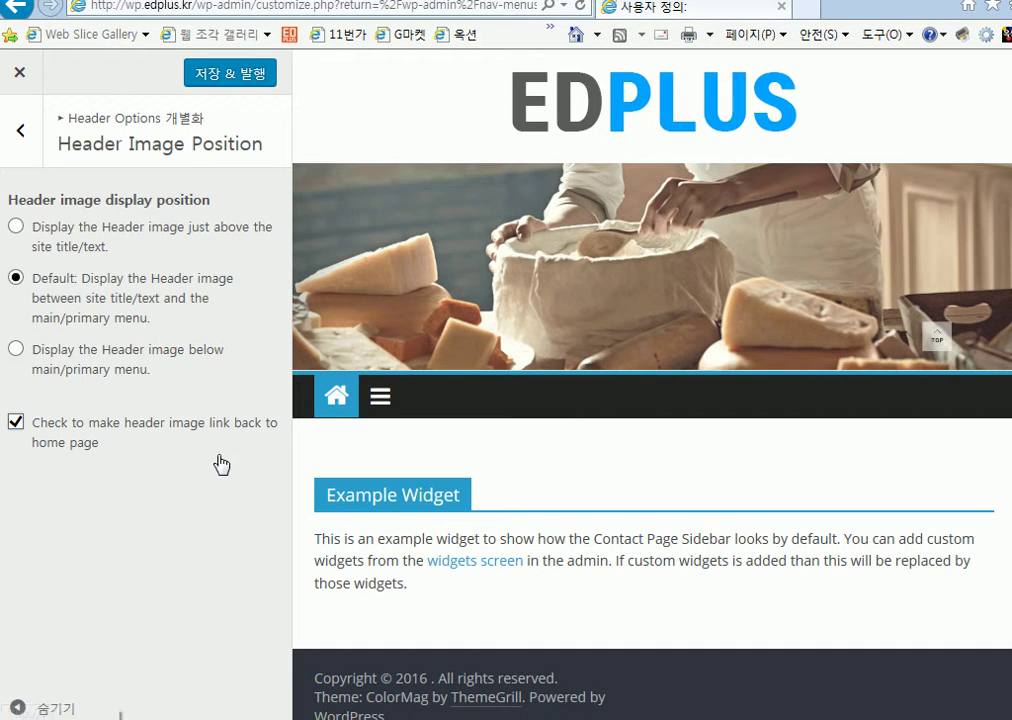
pyautogui.click(222, 74)
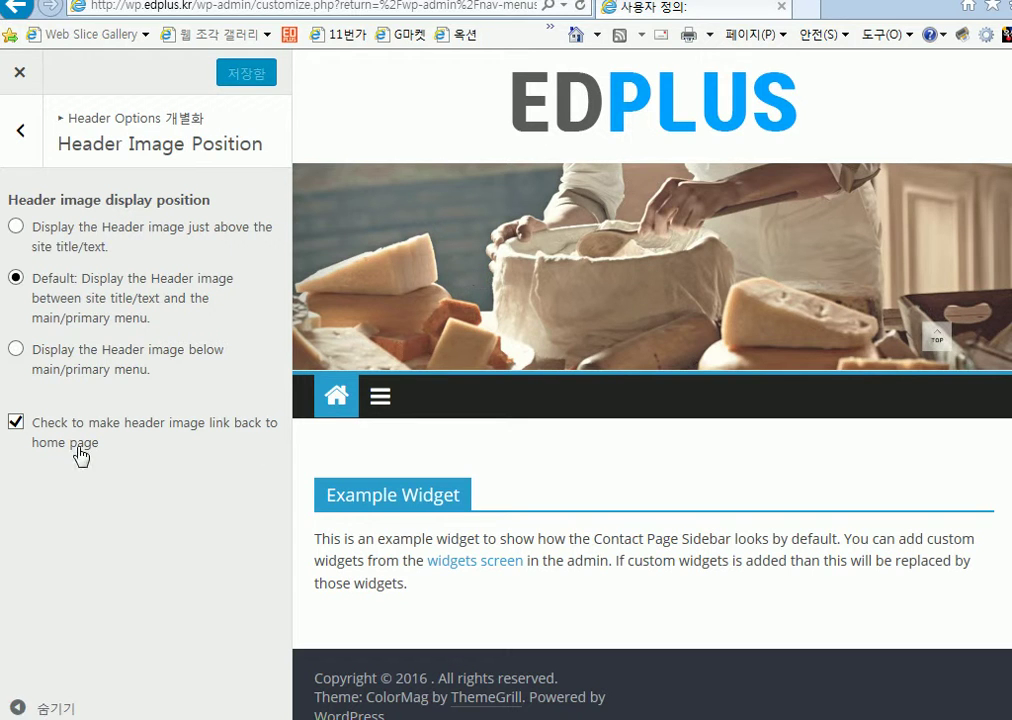
pyautogui.click(16, 423)
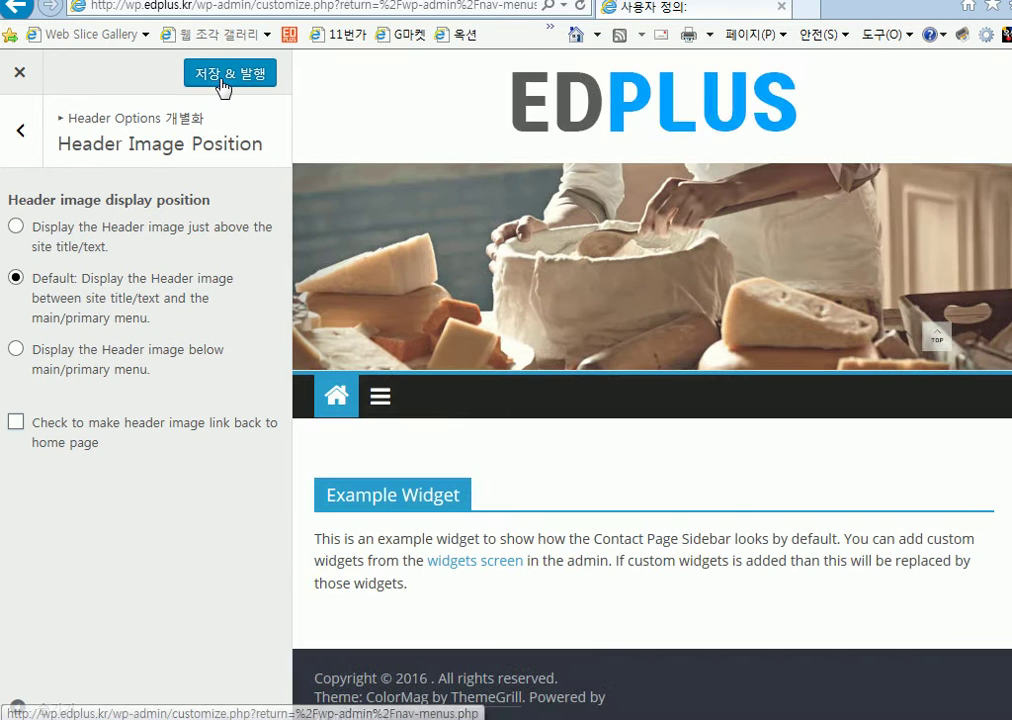
pyautogui.click(205, 76)
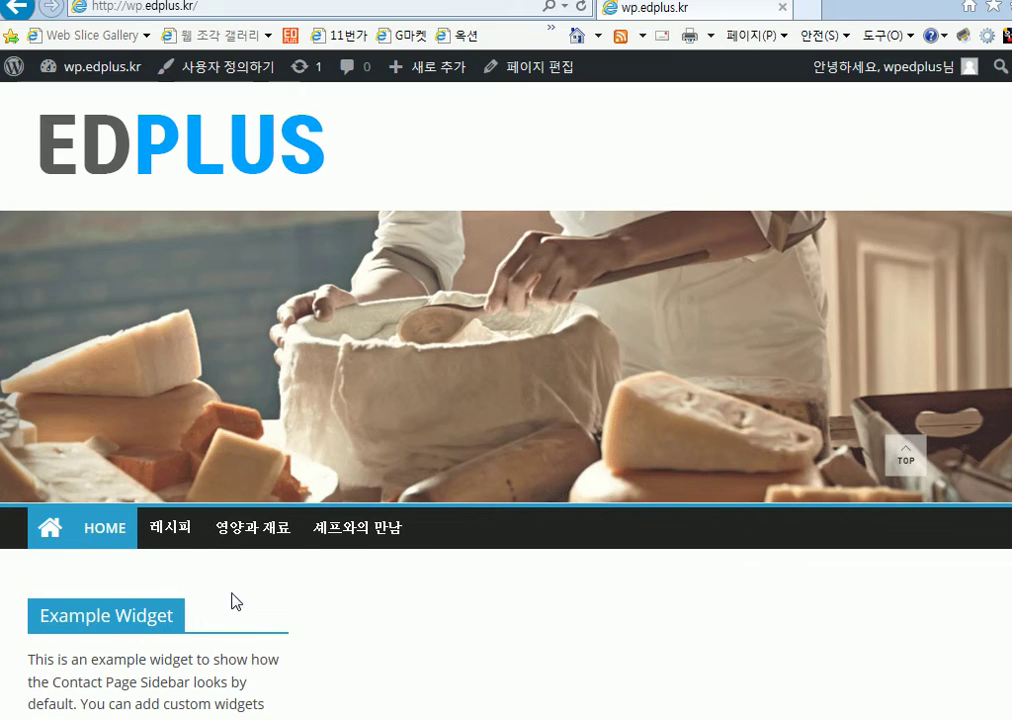
# - Browse the live site's 레시피 and 영양과 재료 pages, returning home through the site logo and the HOME entry
pyautogui.click(182, 537)
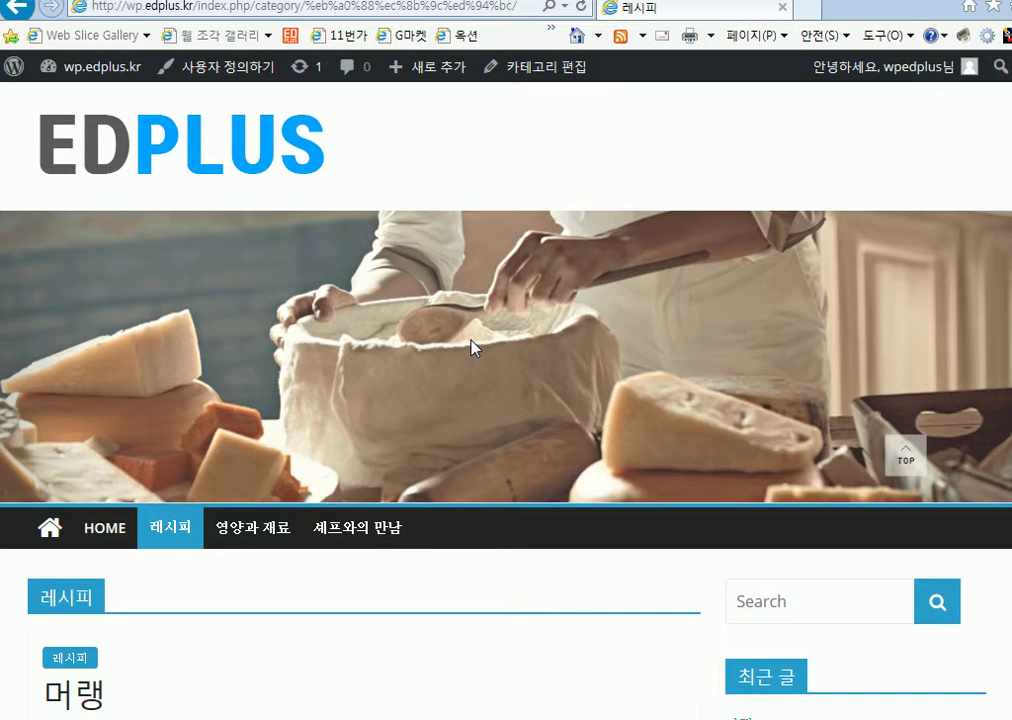
pyautogui.click(270, 146)
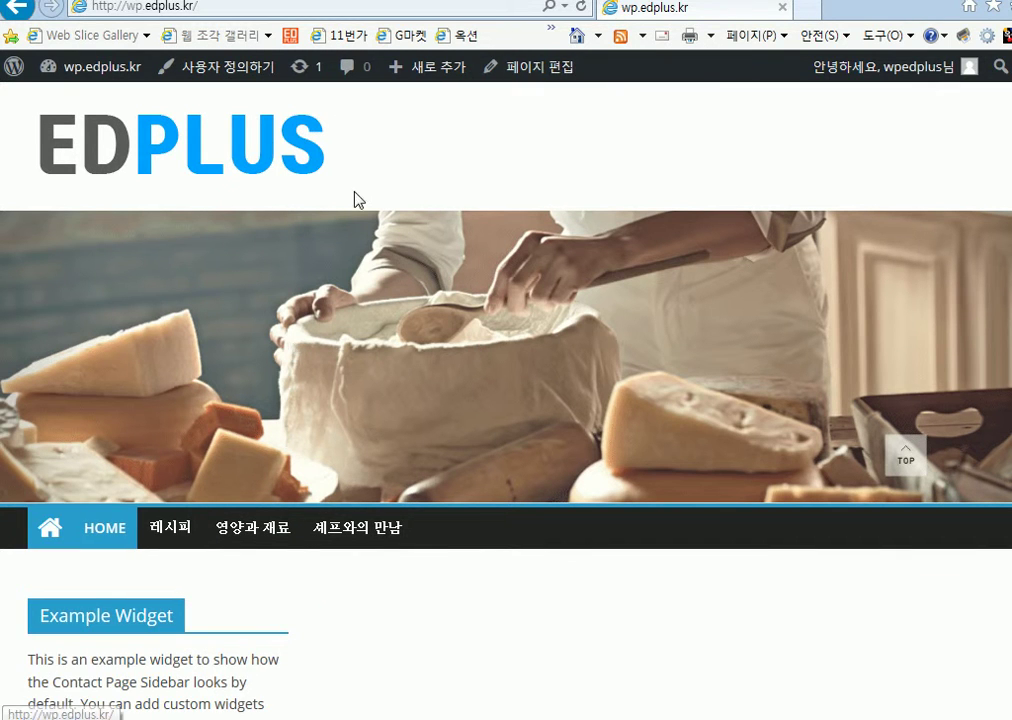
pyautogui.click(254, 532)
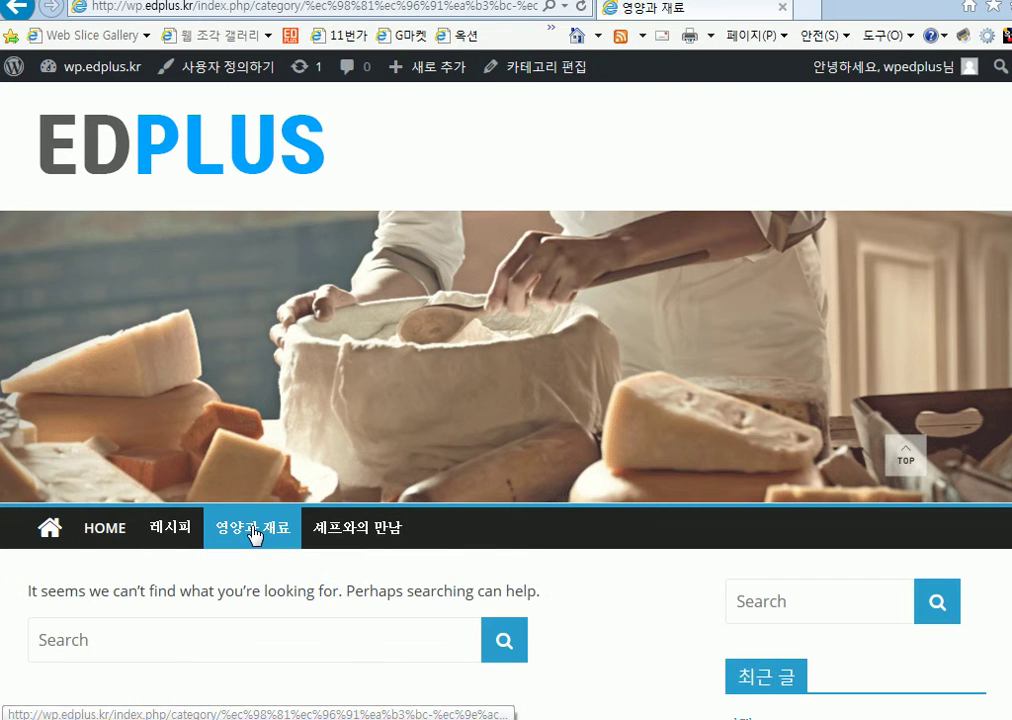
pyautogui.click(95, 538)
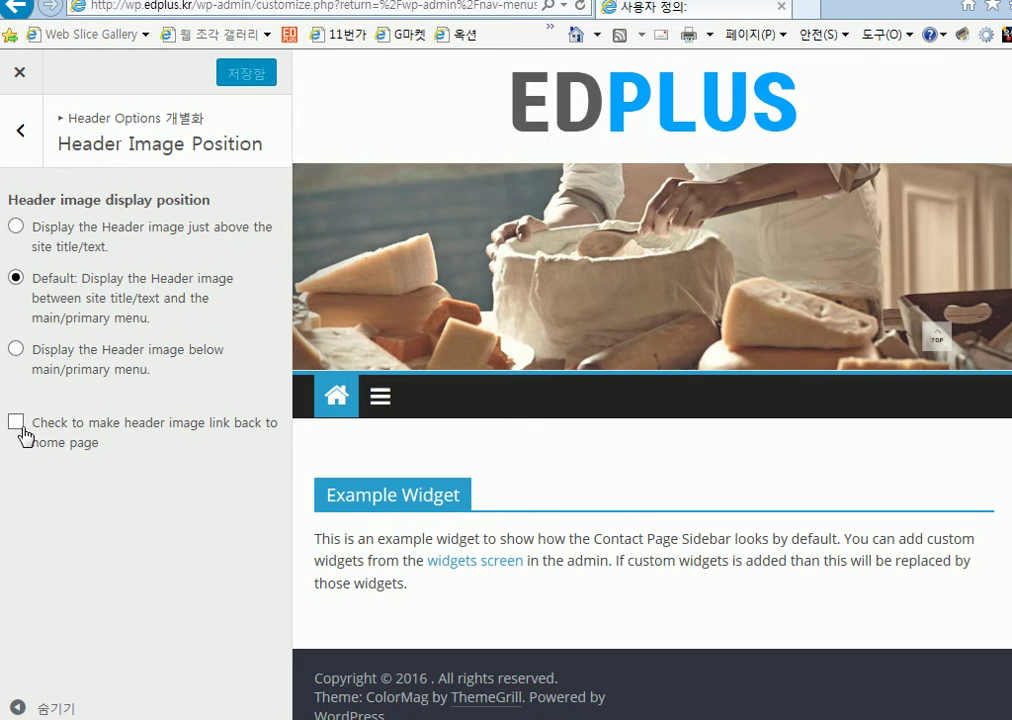
# - Make the header image link back to the home page, publish it and test the link from the live 영양과 재료 page
pyautogui.click(17, 425)
pyautogui.click(246, 79)
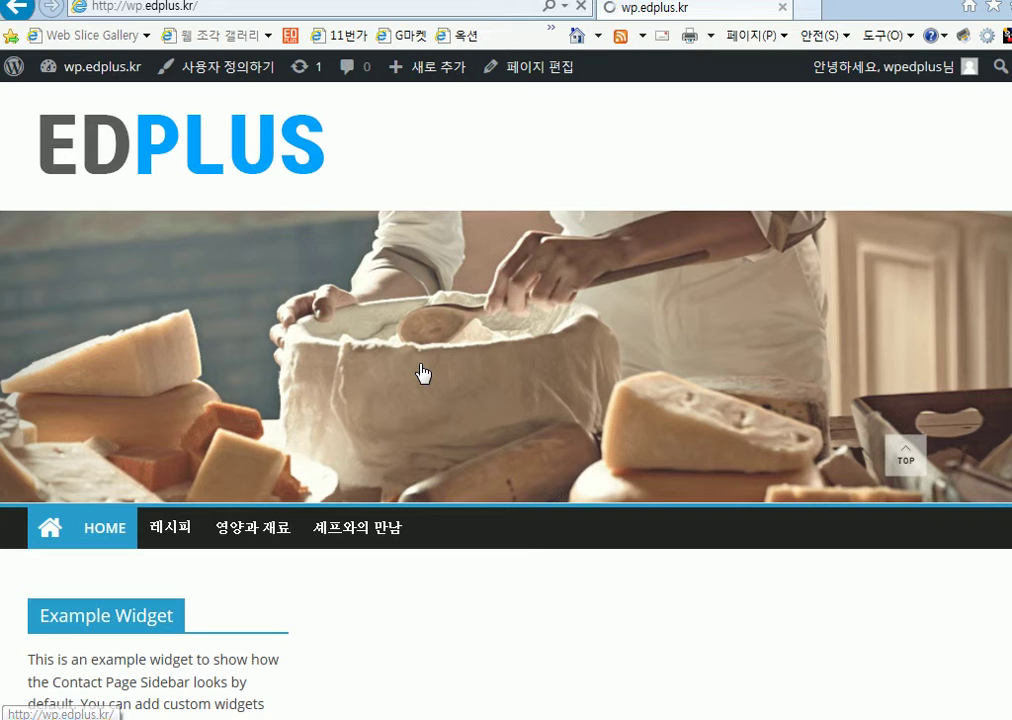
pyautogui.click(265, 537)
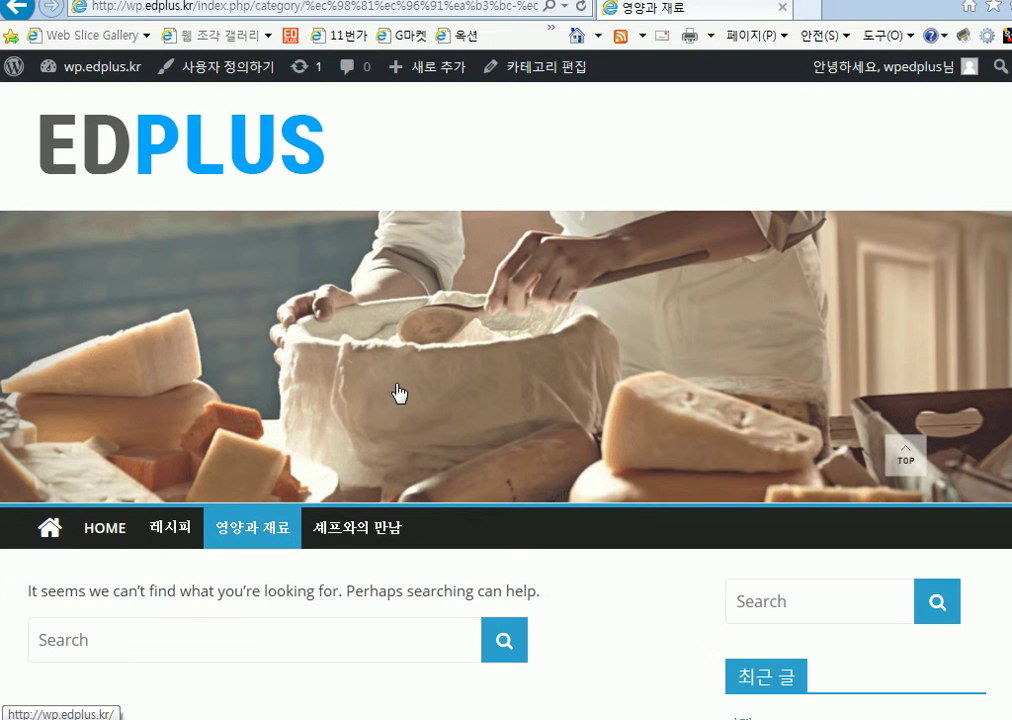
pyautogui.click(398, 392)
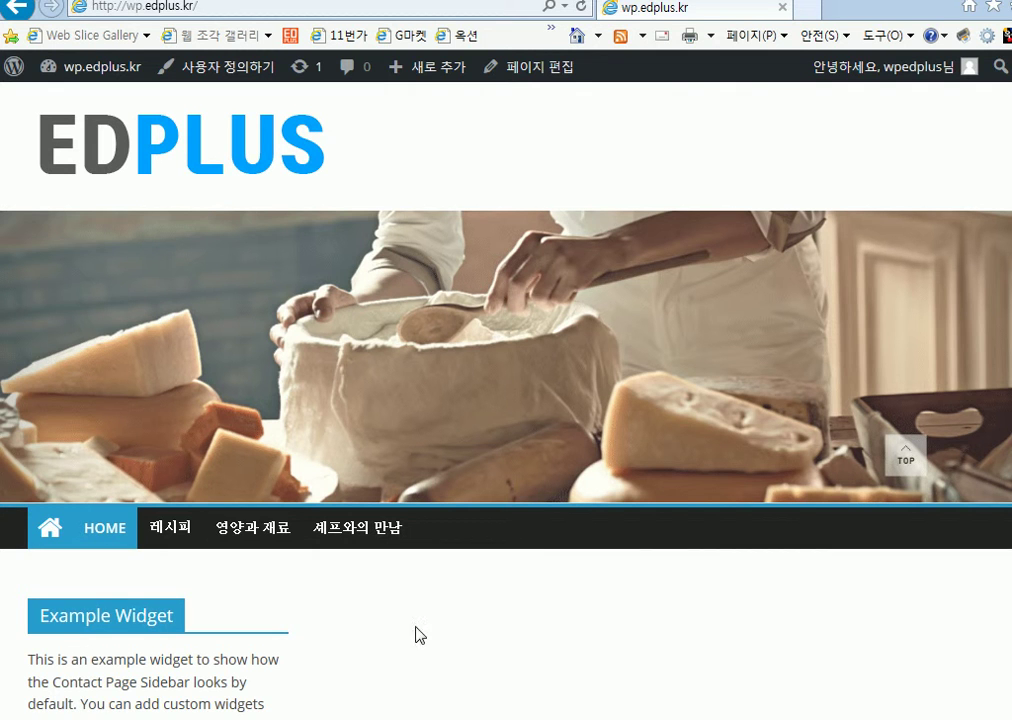
pyautogui.click(235, 543)
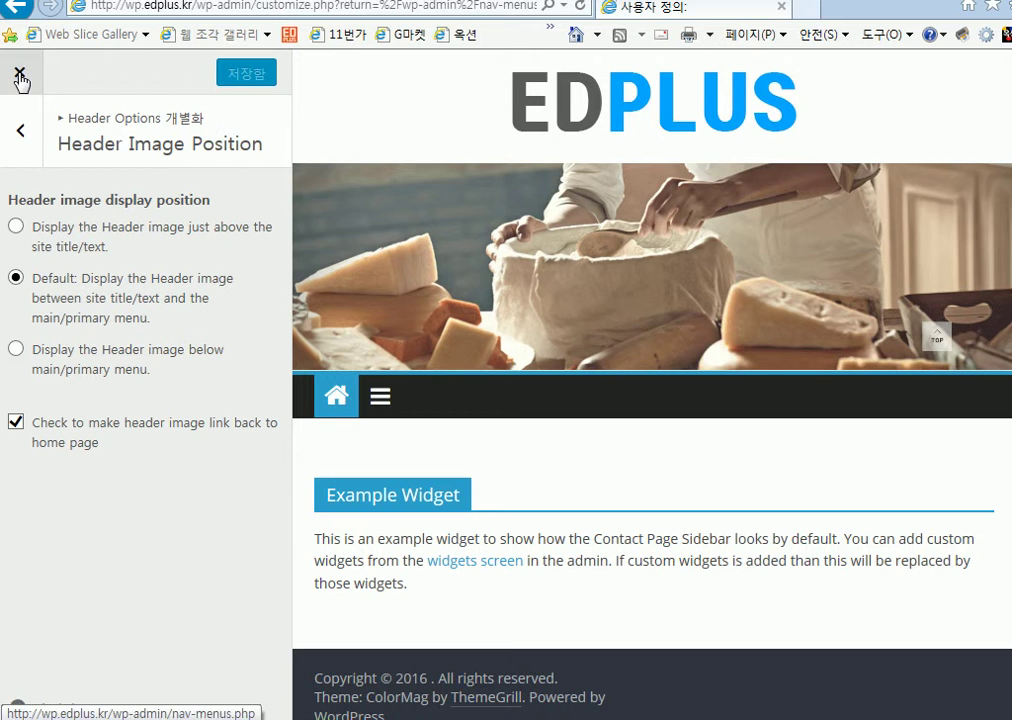
# - Close the customizer, delete the home page item from the main menu and save the menu
pyautogui.click(17, 78)
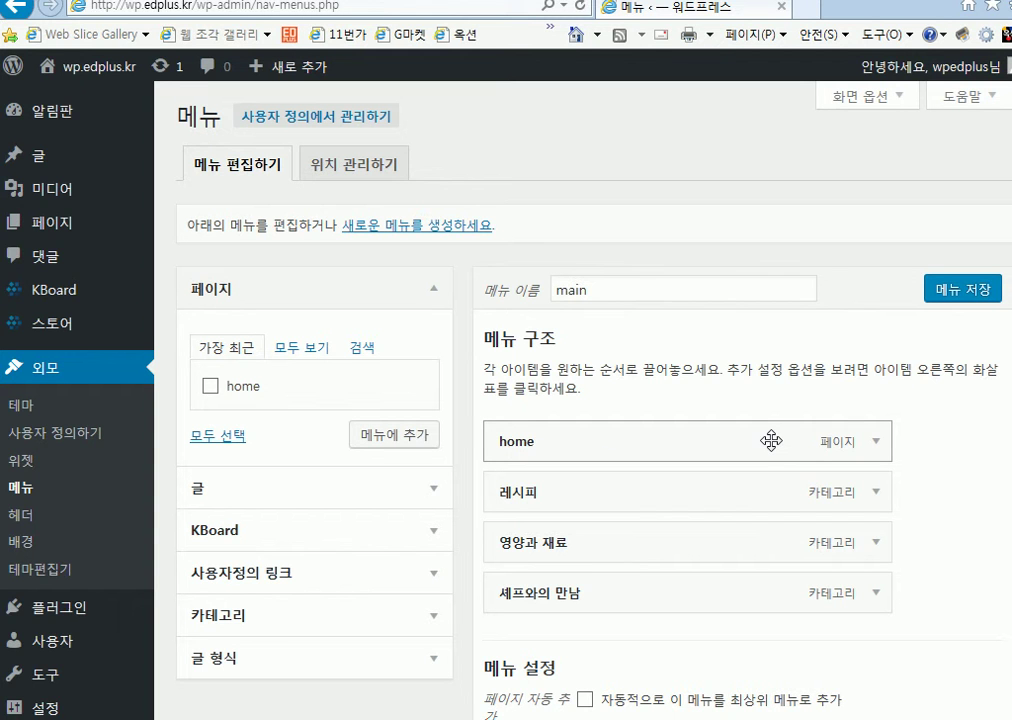
pyautogui.scroll(-3, 975, 448)
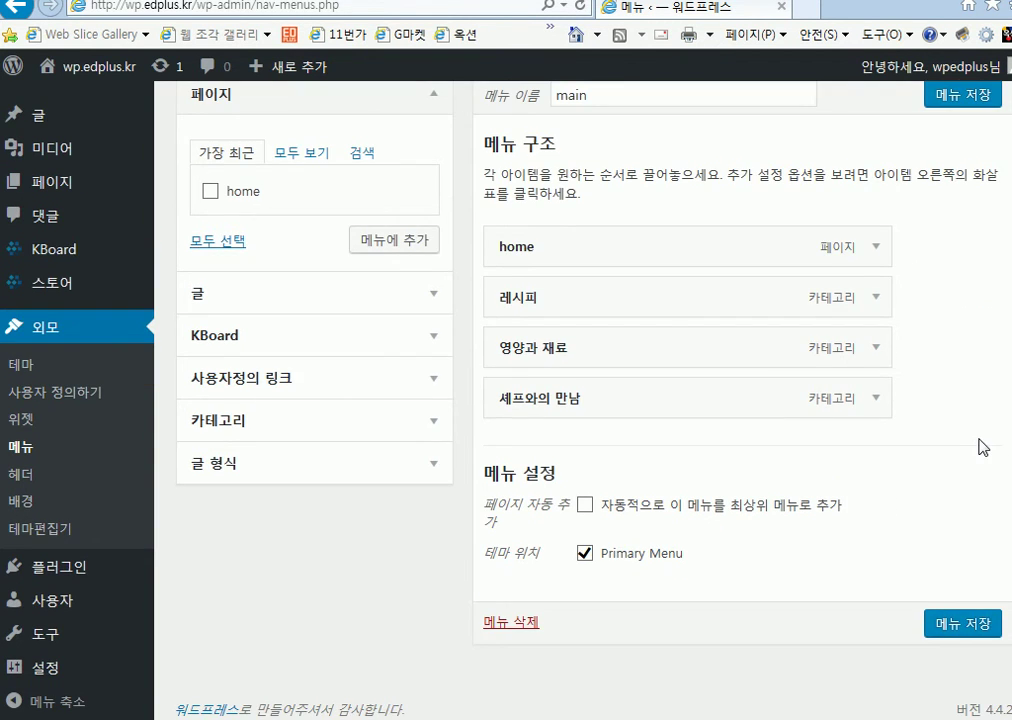
pyautogui.scroll(2, 664, 318)
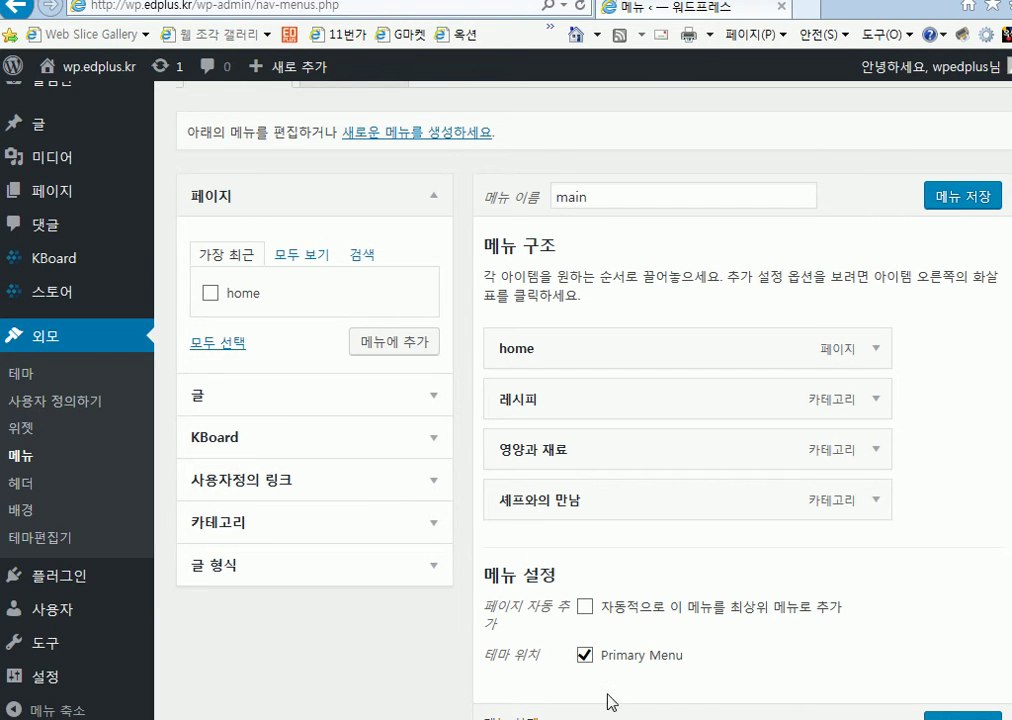
pyautogui.click(868, 350)
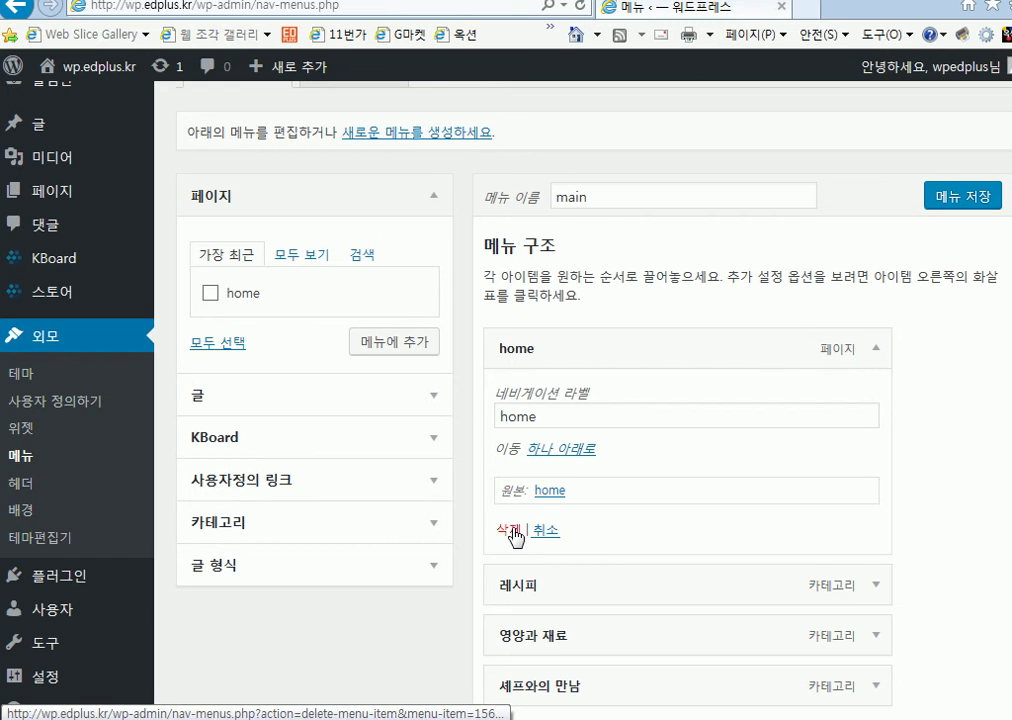
pyautogui.click(511, 531)
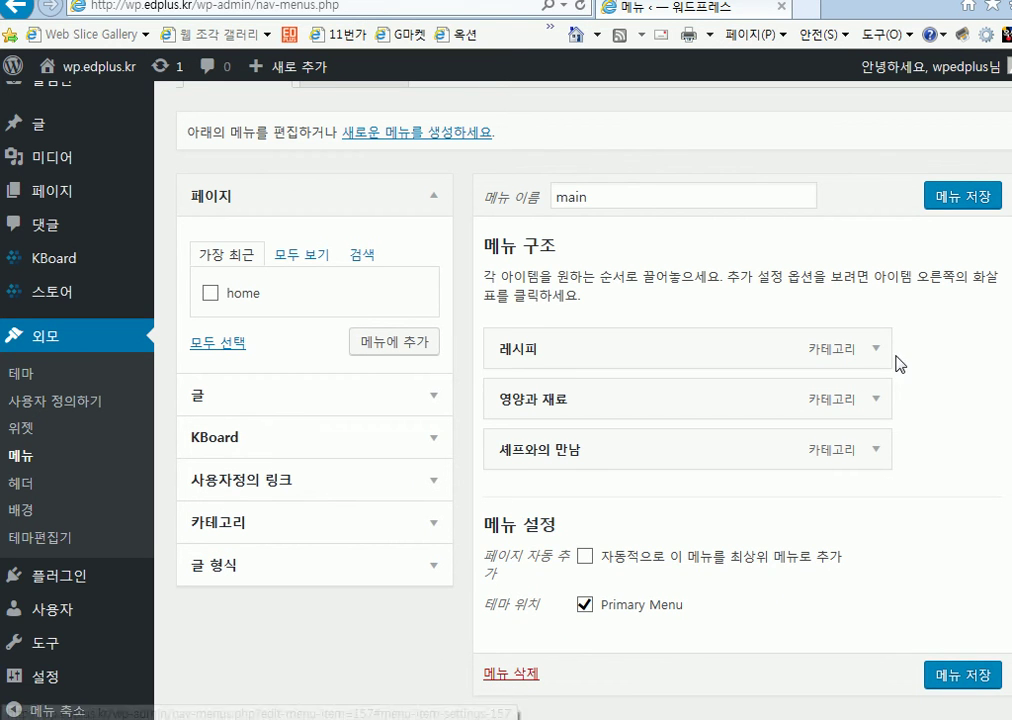
pyautogui.click(955, 200)
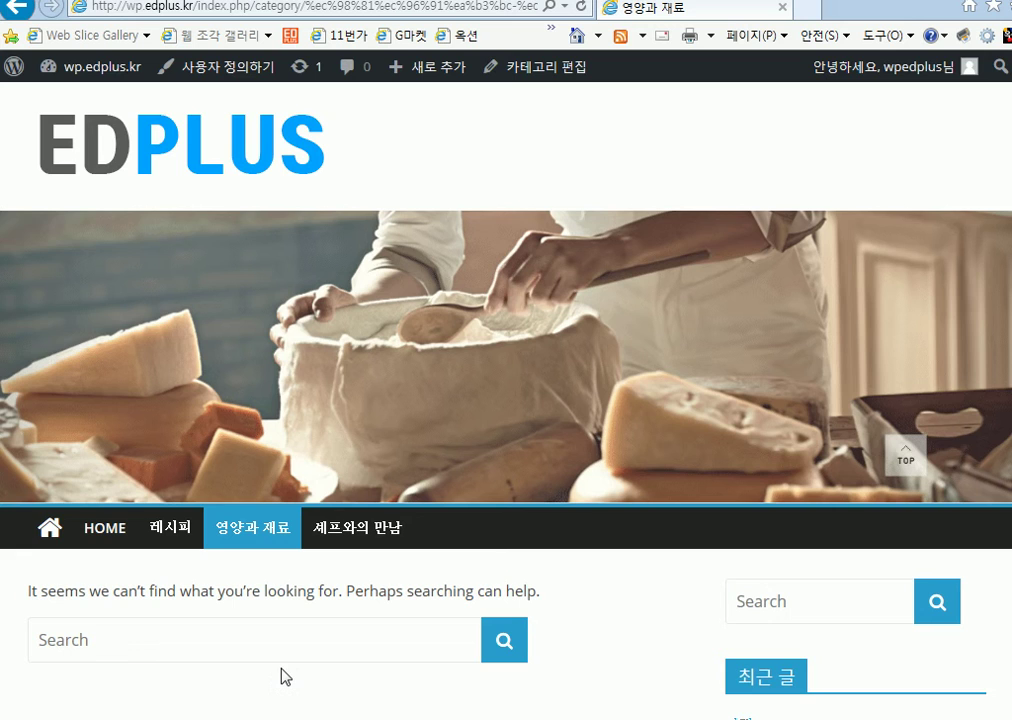
# - Reload the live site and test the 레시피 entry and the home icon in the updated menu
pyautogui.press('F5')
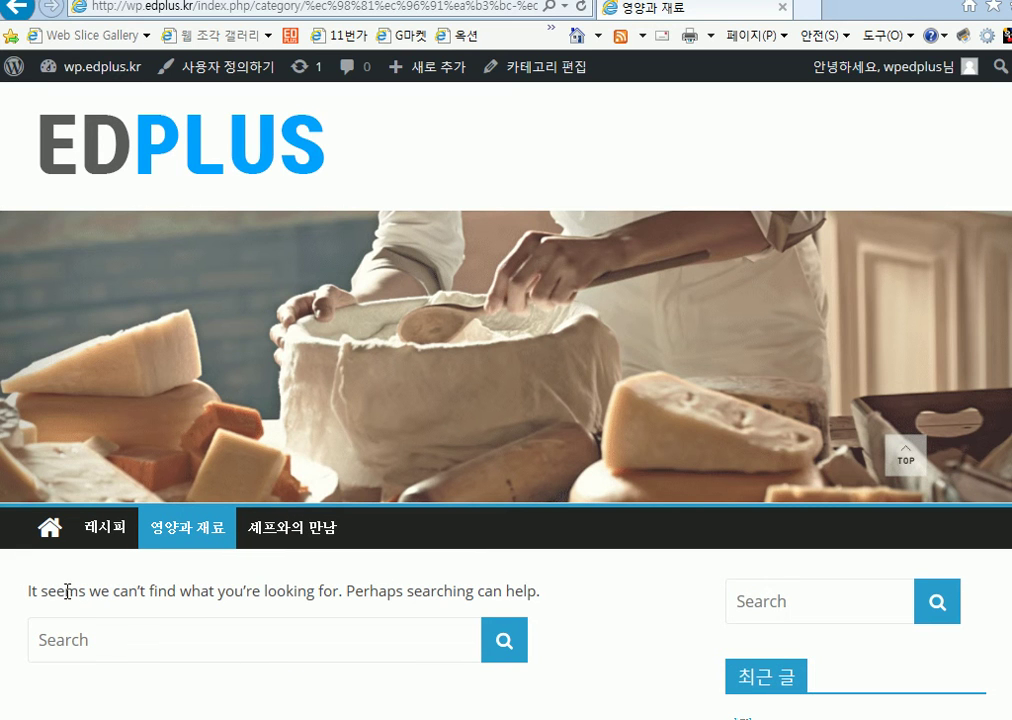
pyautogui.click(104, 527)
pyautogui.click(46, 532)
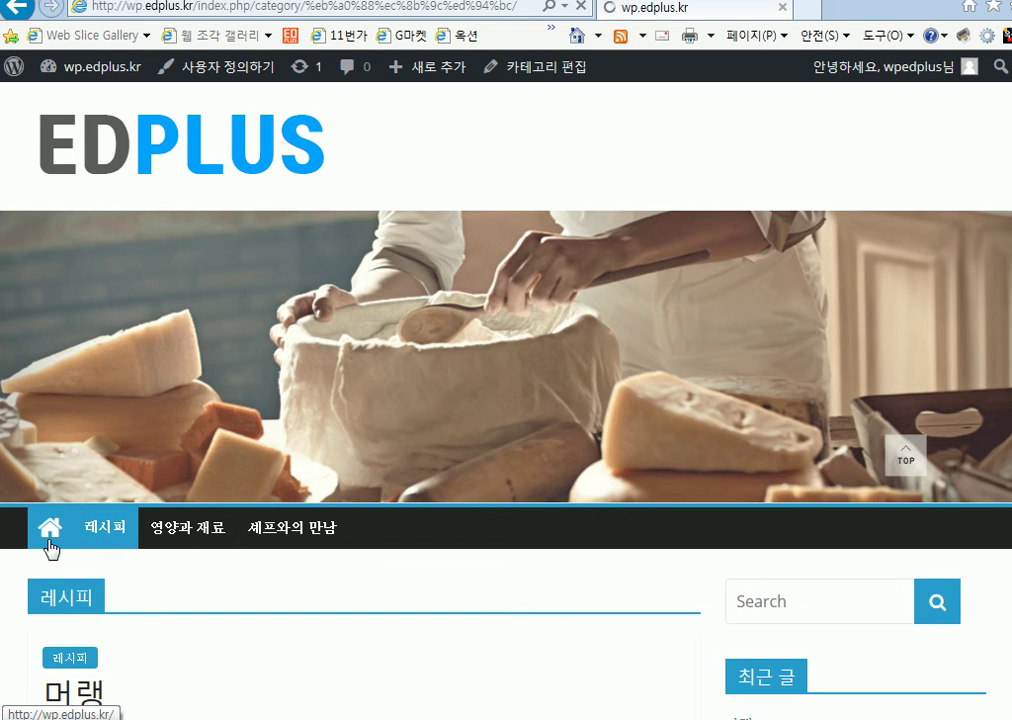